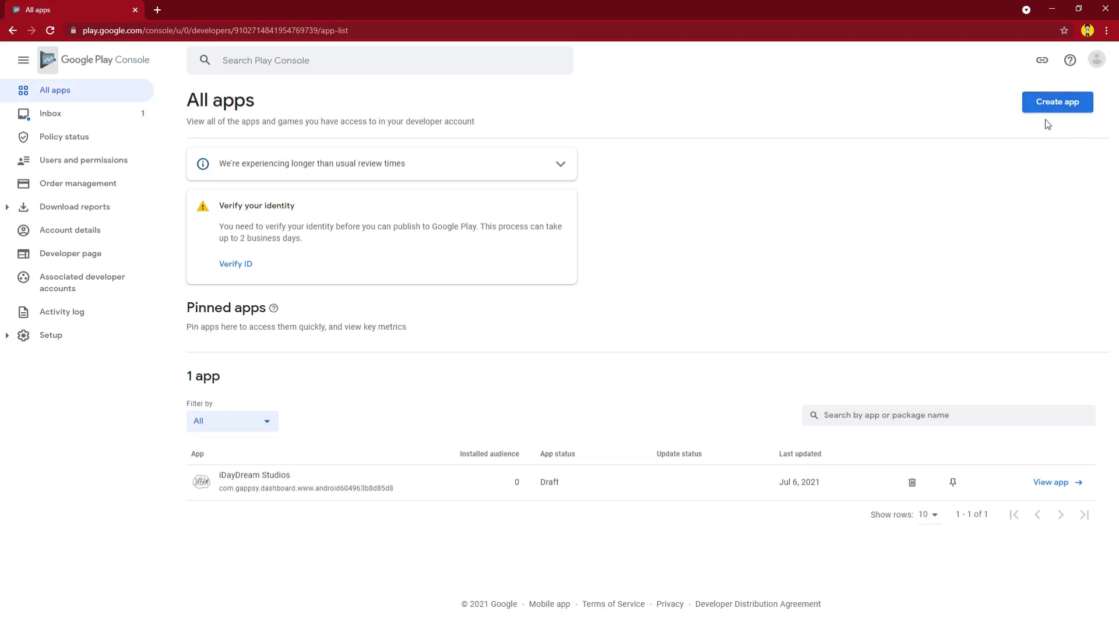
Open the iDayDream Studios dashboard and look over its title, package name and tasks
{"action": "left_click", "coordinate": [368, 488]}
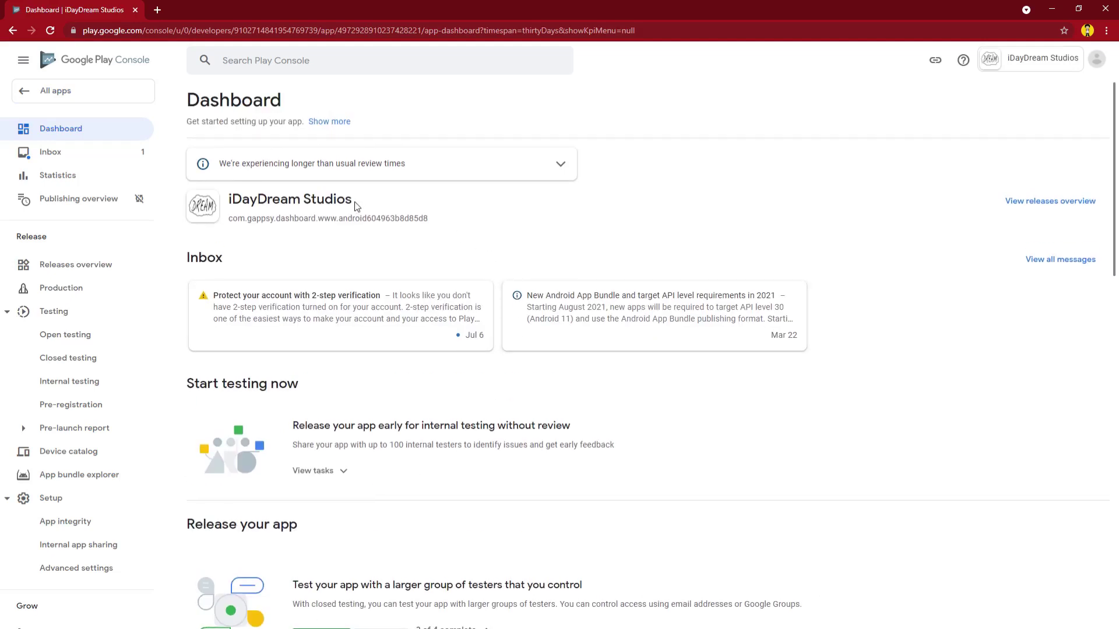
{"action": "left_click_drag", "start_coordinate": [353, 200], "coordinate": [232, 203]}
{"action": "left_click", "coordinate": [440, 202]}
{"action": "left_click_drag", "start_coordinate": [433, 220], "coordinate": [228, 201]}
{"action": "left_click", "coordinate": [276, 248]}
{"action": "scroll", "coordinate": [251, 233], "scroll_direction": "down", "scroll_amount": 8}
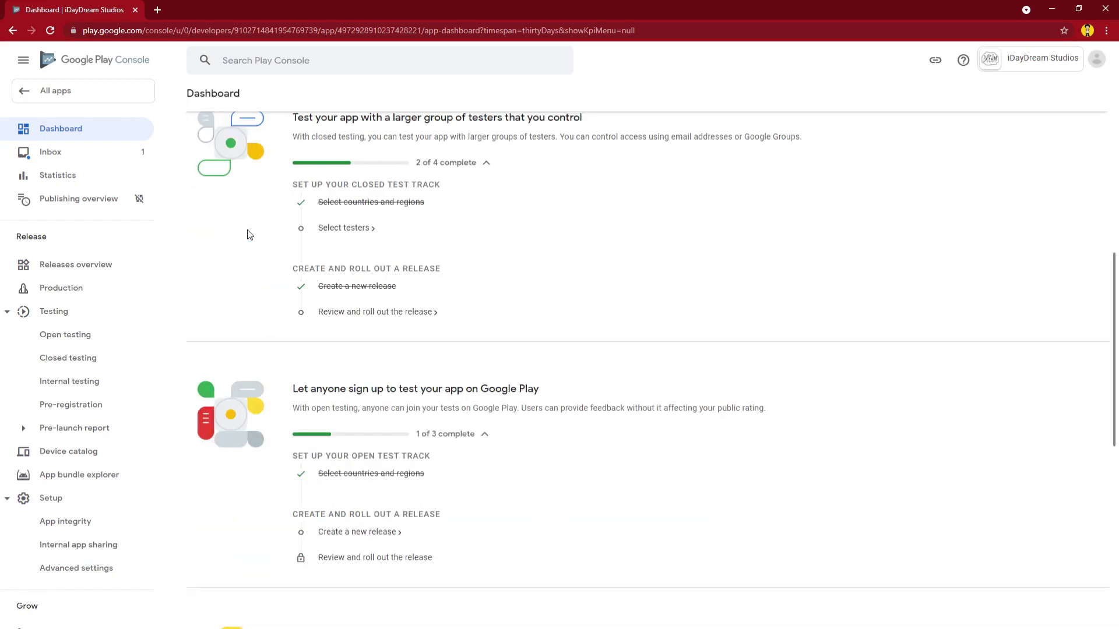
{"action": "scroll", "coordinate": [478, 492], "scroll_direction": "down", "scroll_amount": 2}
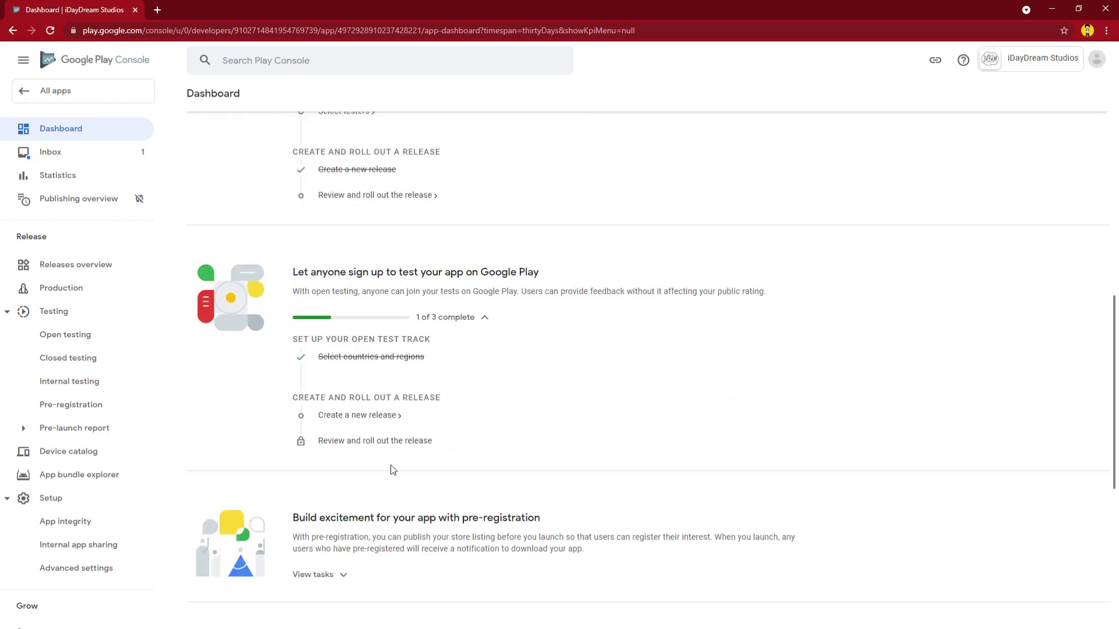
{"action": "scroll", "coordinate": [329, 458], "scroll_direction": "down", "scroll_amount": 6}
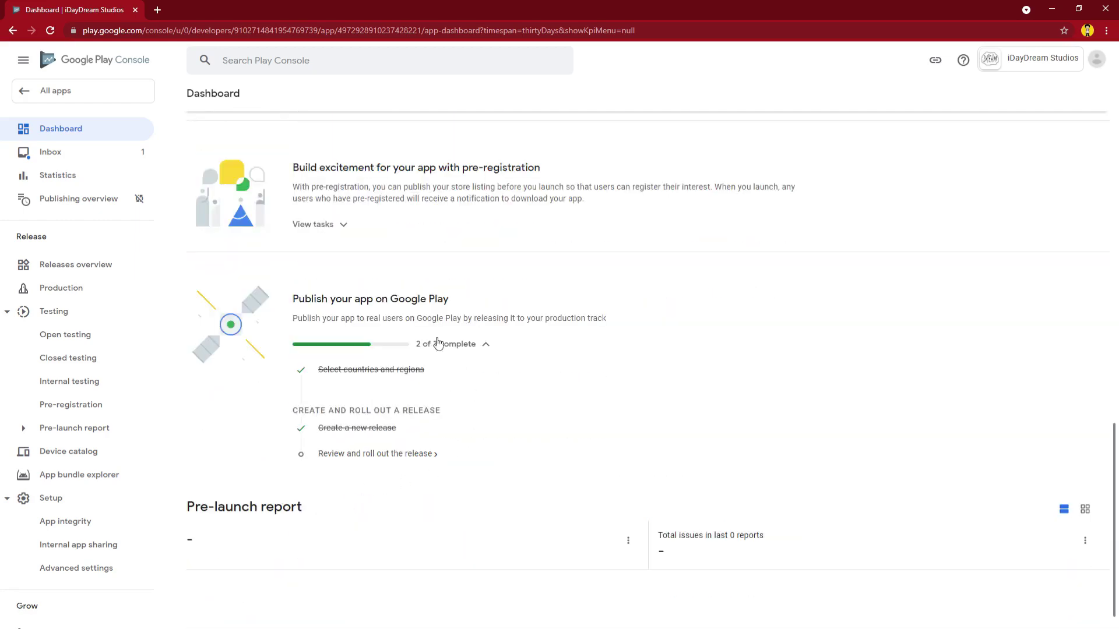
{"action": "scroll", "coordinate": [422, 438], "scroll_direction": "up", "scroll_amount": 3}
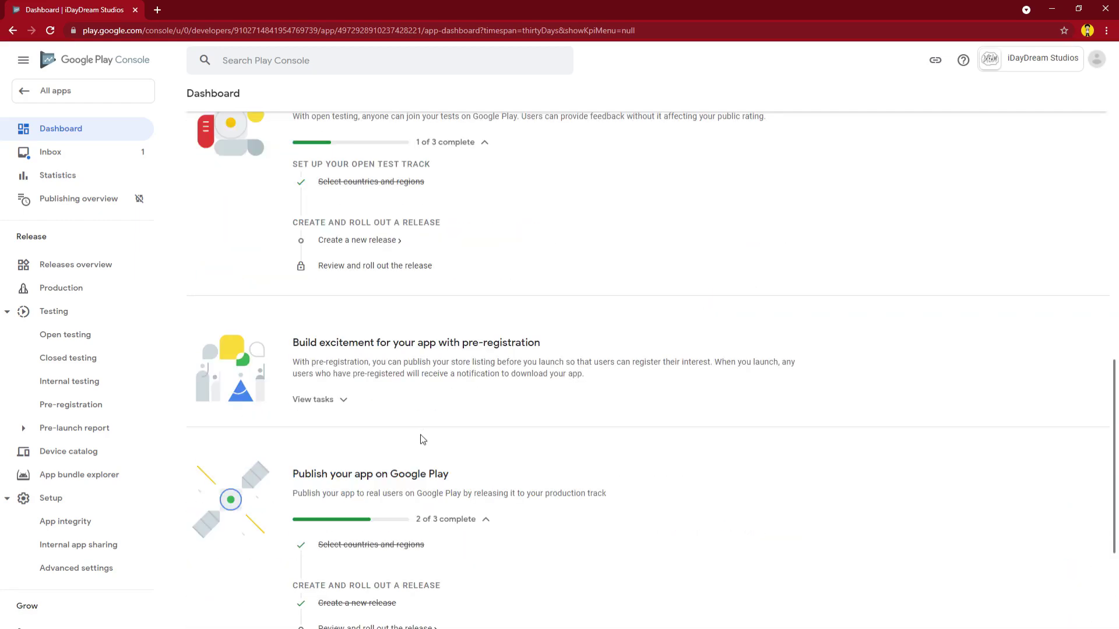
{"action": "scroll", "coordinate": [423, 438], "scroll_direction": "up", "scroll_amount": 10}
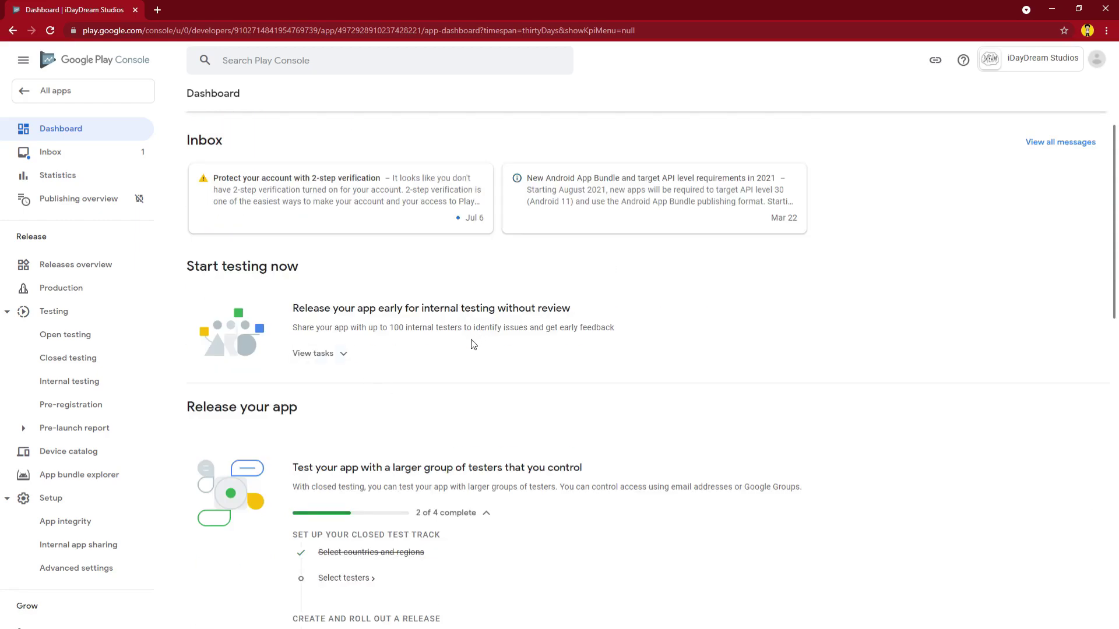
Expand the internal testing tasks, check the 100-tester limit, and peek at Select testers
{"action": "left_click", "coordinate": [343, 354]}
{"action": "left_click_drag", "start_coordinate": [390, 328], "coordinate": [453, 325]}
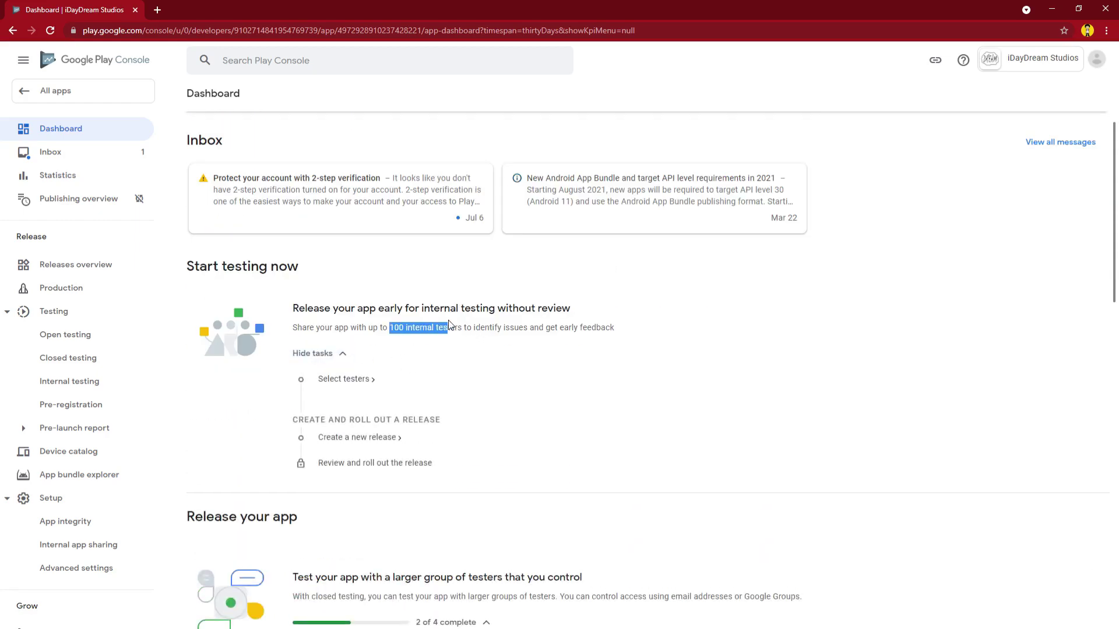
{"action": "left_click", "coordinate": [474, 324]}
{"action": "left_click", "coordinate": [371, 381]}
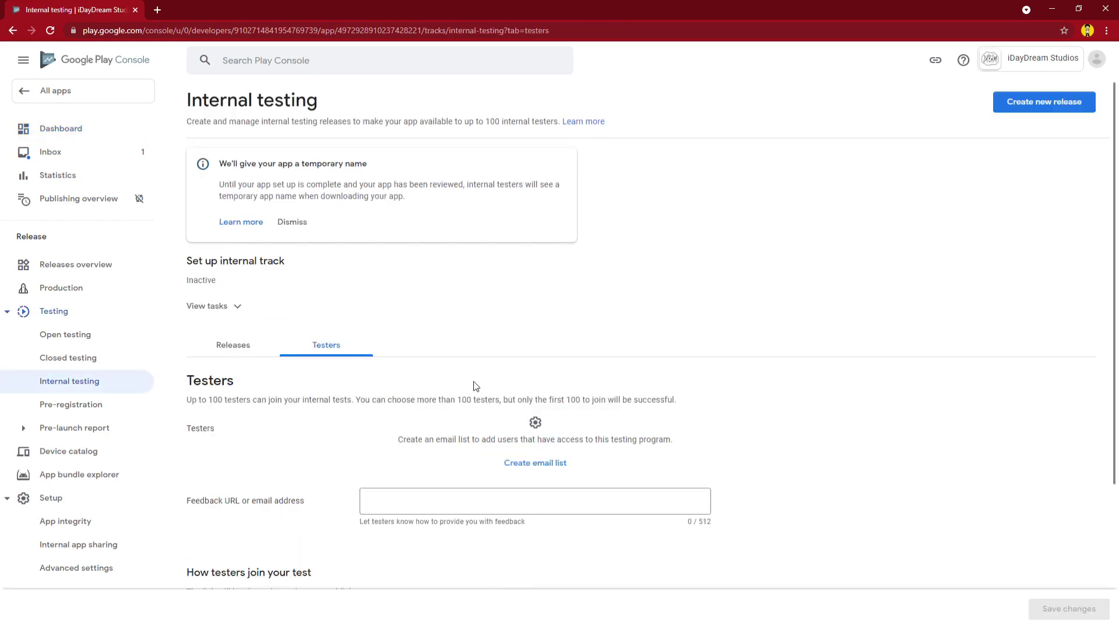
{"action": "key", "text": "alt+Left"}
Scroll through the rest of the dashboard's release setup tasks
{"action": "scroll", "coordinate": [394, 321], "scroll_direction": "down", "scroll_amount": 5}
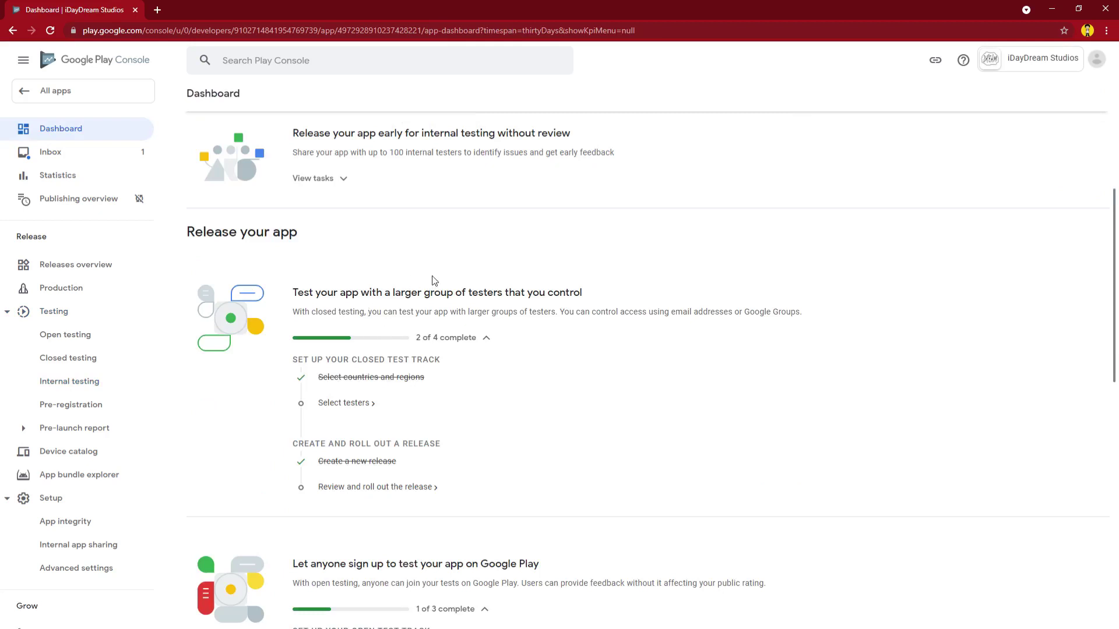
{"action": "scroll", "coordinate": [647, 361], "scroll_direction": "down", "scroll_amount": 4}
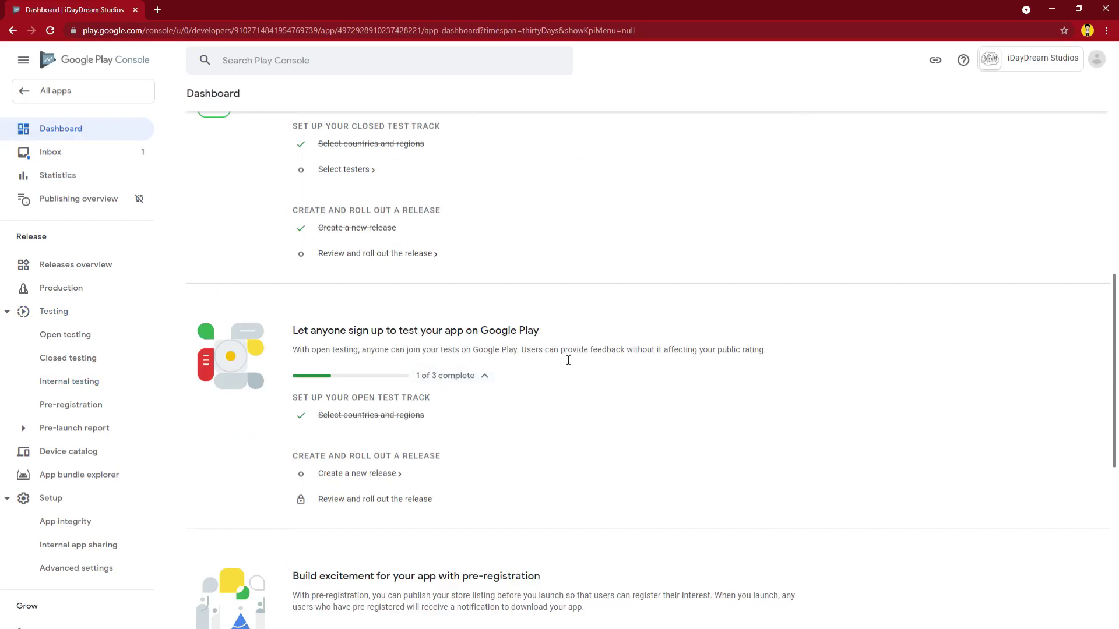
{"action": "scroll", "coordinate": [573, 360], "scroll_direction": "down", "scroll_amount": 4}
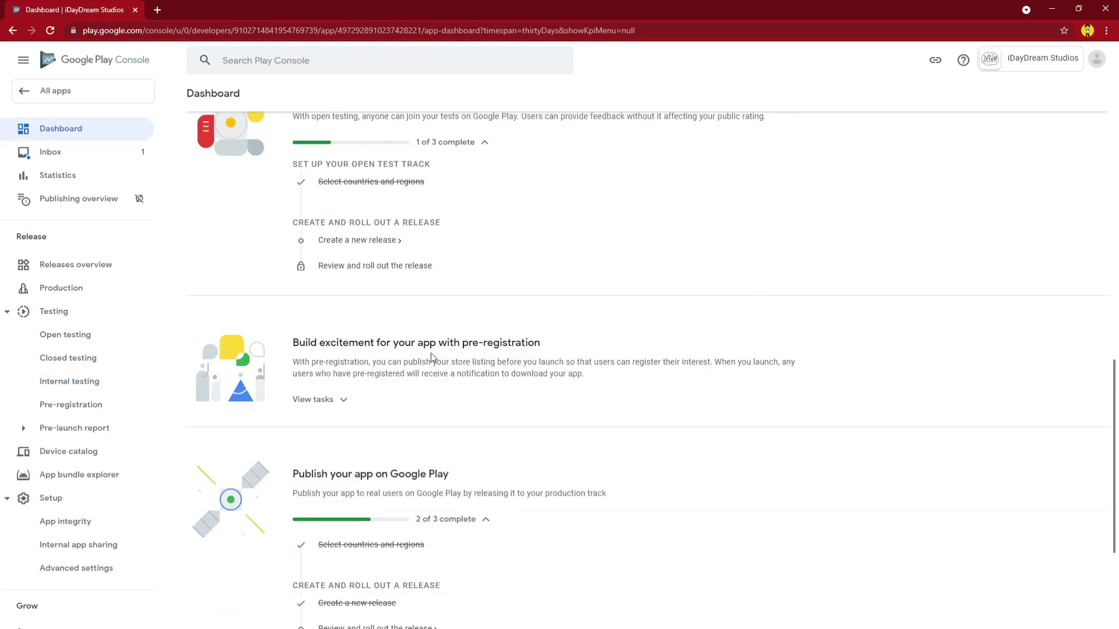
{"action": "scroll", "coordinate": [458, 358], "scroll_direction": "down", "scroll_amount": 2}
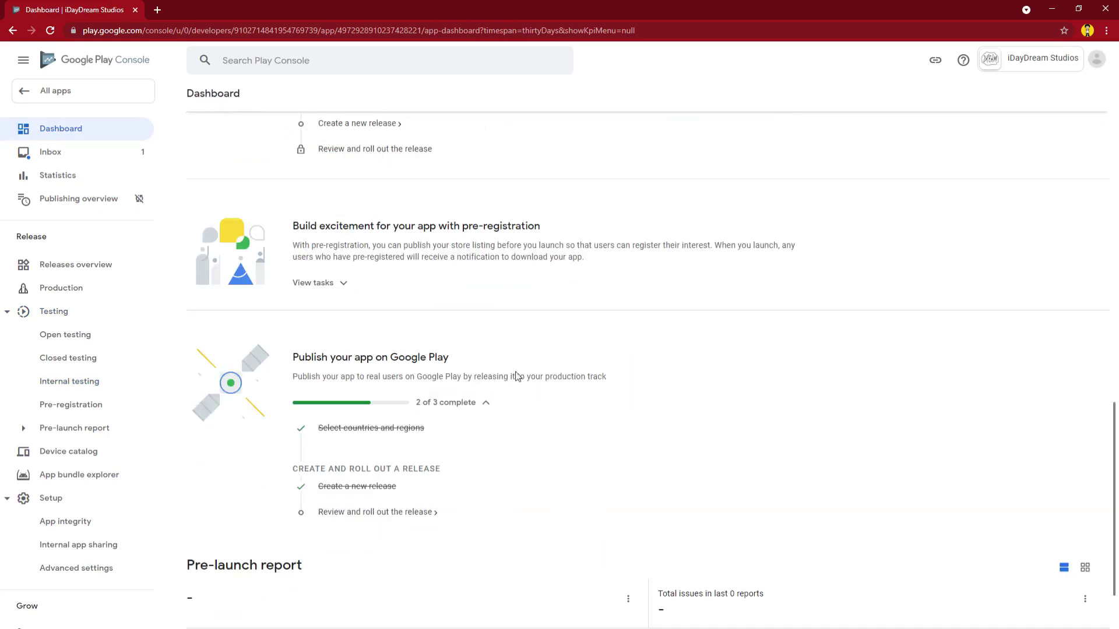
{"action": "scroll", "coordinate": [641, 397], "scroll_direction": "down", "scroll_amount": 2}
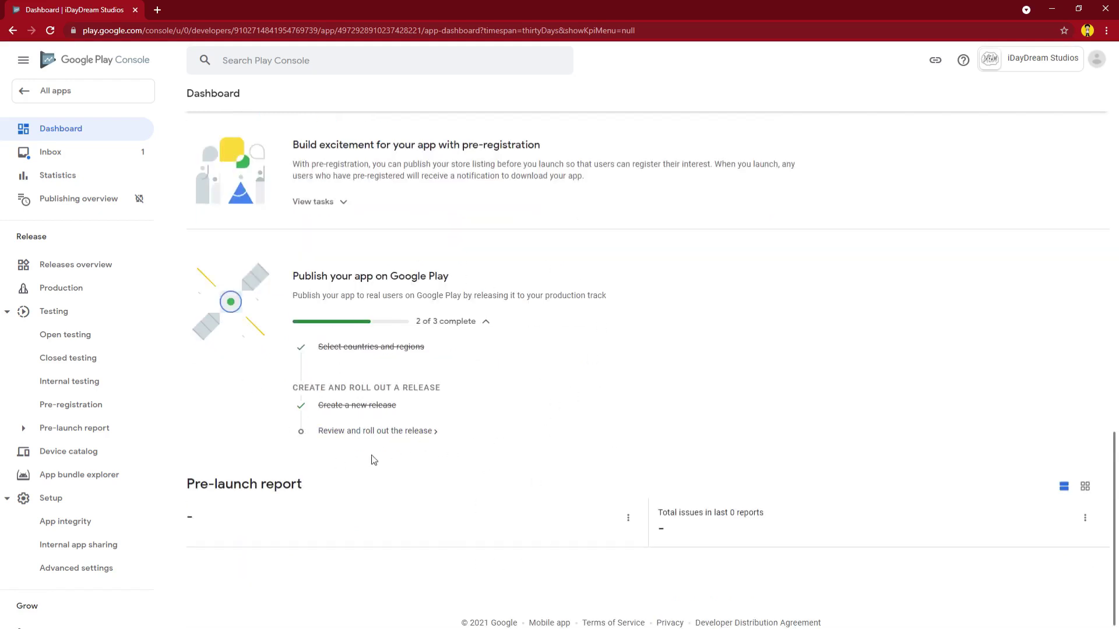
{"action": "scroll", "coordinate": [457, 454], "scroll_direction": "up", "scroll_amount": 2}
{"action": "scroll", "coordinate": [576, 449], "scroll_direction": "up", "scroll_amount": 3}
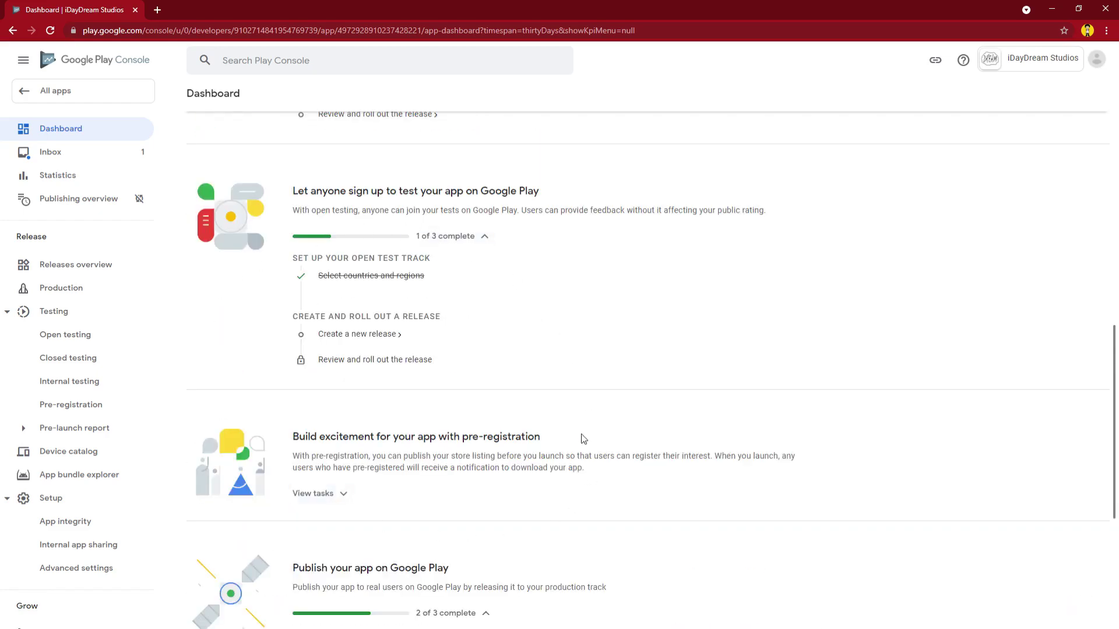
{"action": "scroll", "coordinate": [568, 373], "scroll_direction": "up", "scroll_amount": 3}
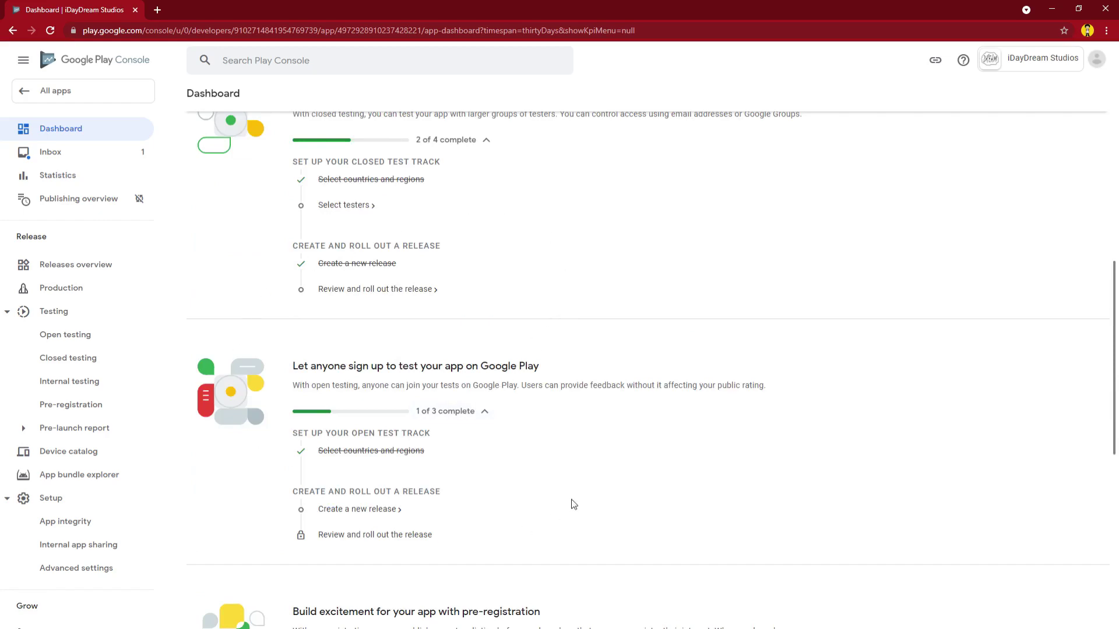
{"action": "scroll", "coordinate": [350, 400], "scroll_direction": "up", "scroll_amount": 3}
{"action": "scroll", "coordinate": [593, 434], "scroll_direction": "up", "scroll_amount": 3}
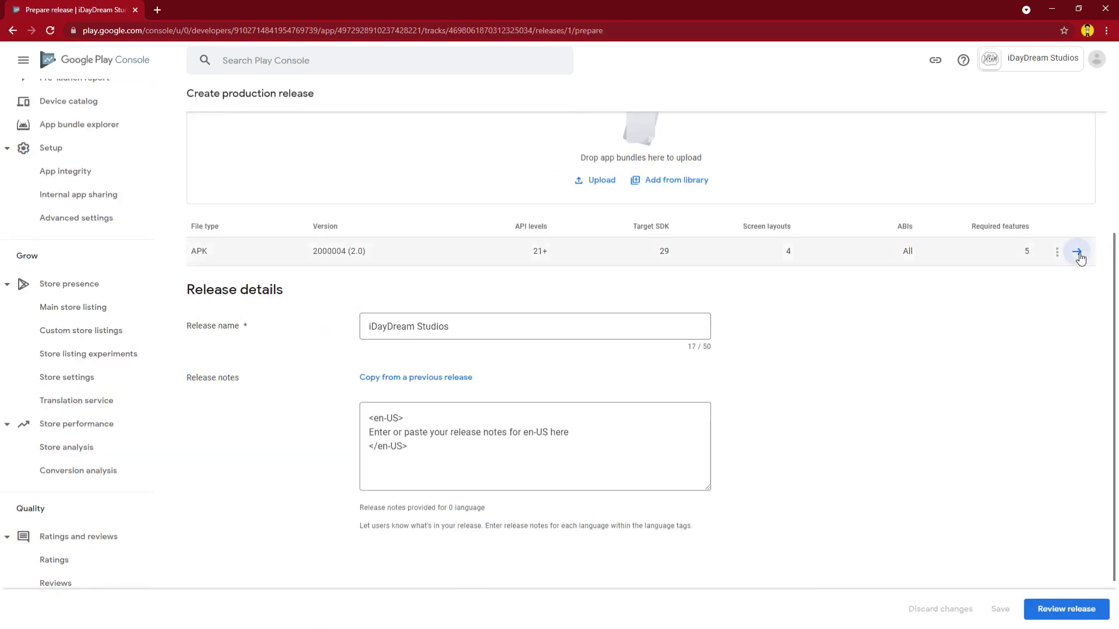
Inspect APK 2000004 (2.0) details and its options menu, closing both without changes
{"action": "left_click", "coordinate": [1076, 253]}
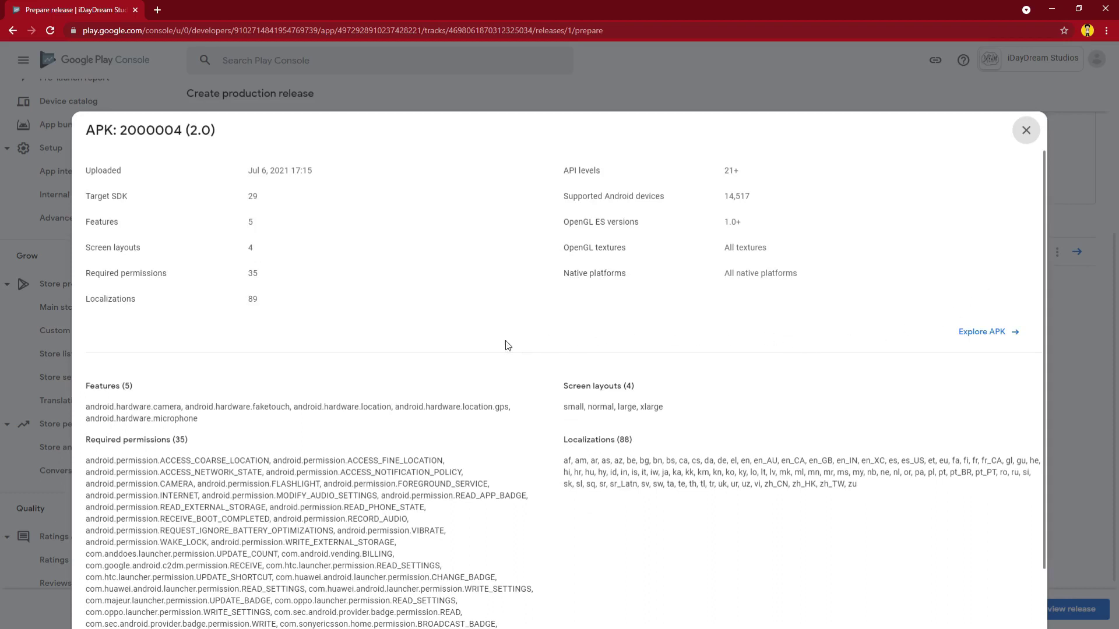
{"action": "scroll", "coordinate": [505, 345], "scroll_direction": "down", "scroll_amount": 1}
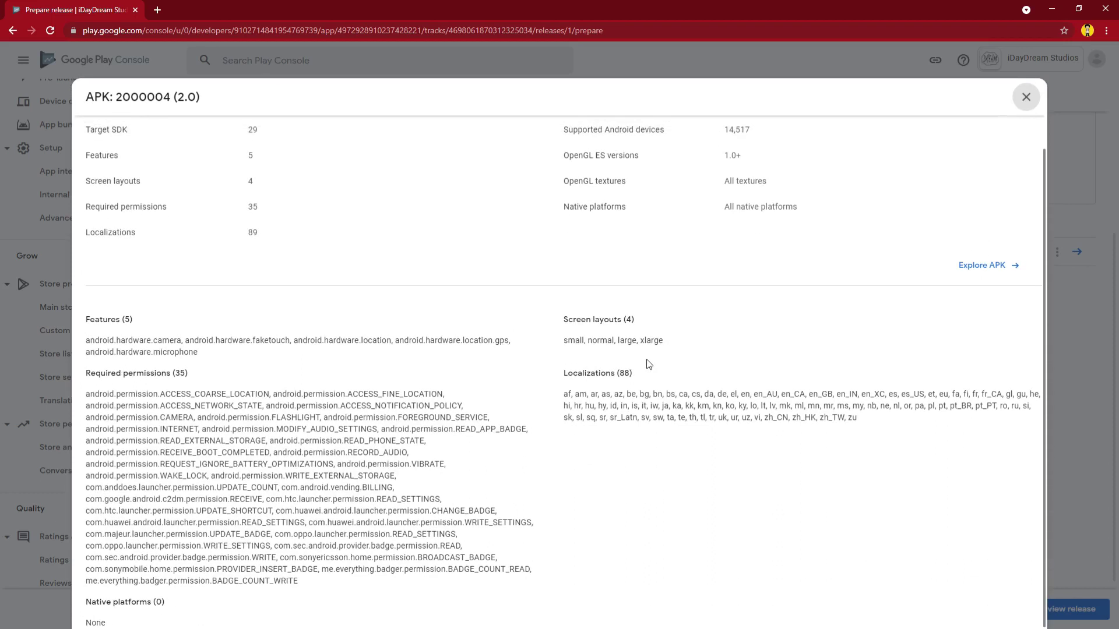
{"action": "left_click", "coordinate": [1081, 307]}
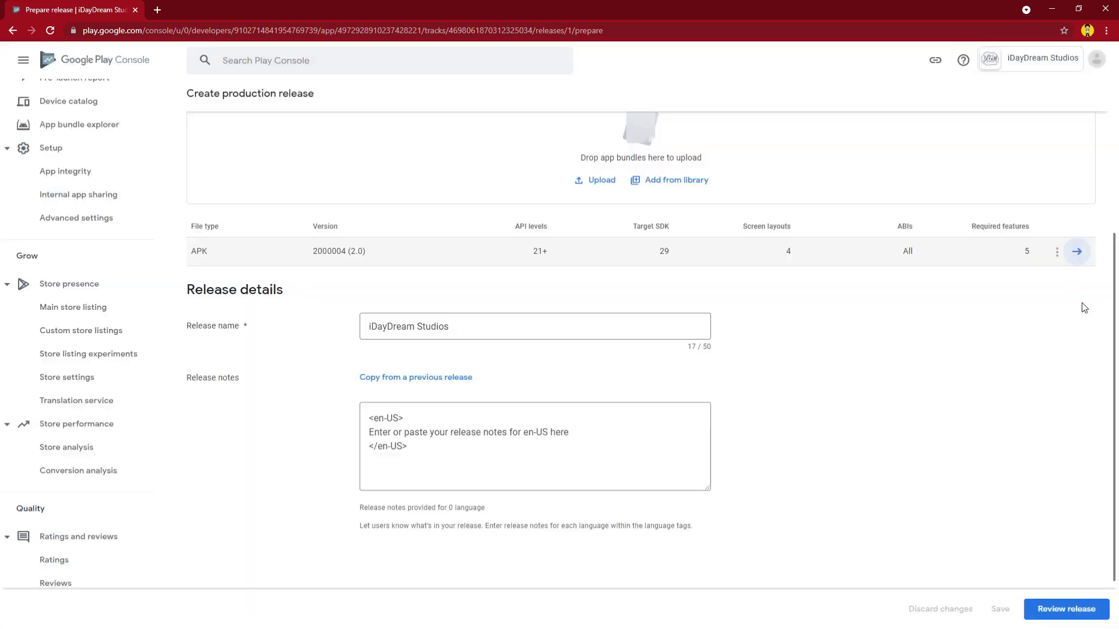
{"action": "left_click", "coordinate": [1058, 253]}
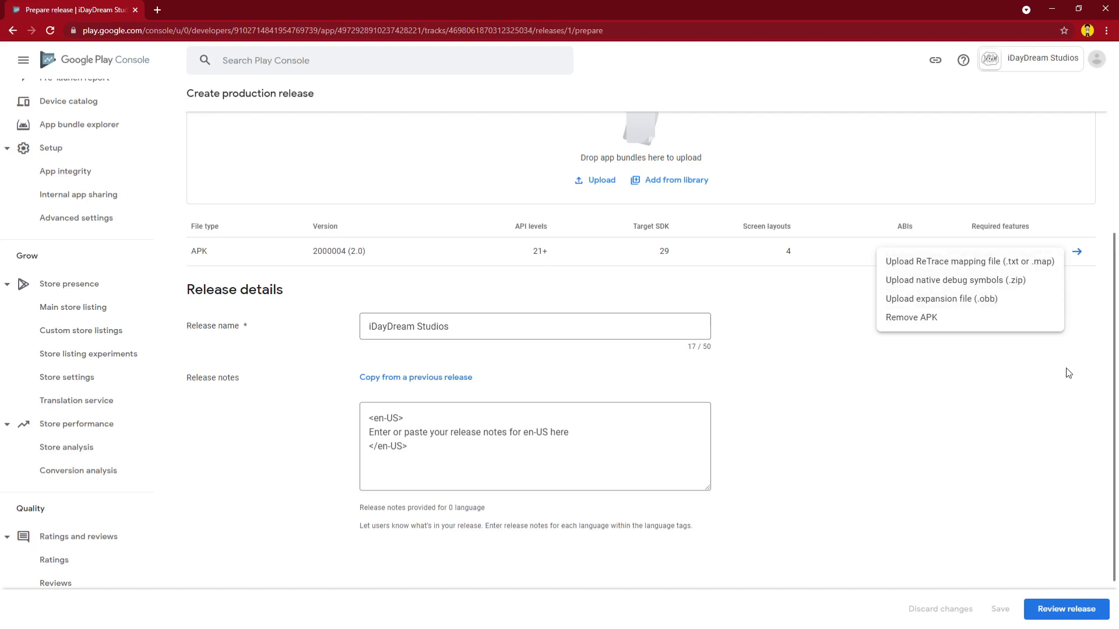
{"action": "left_click", "coordinate": [1066, 352]}
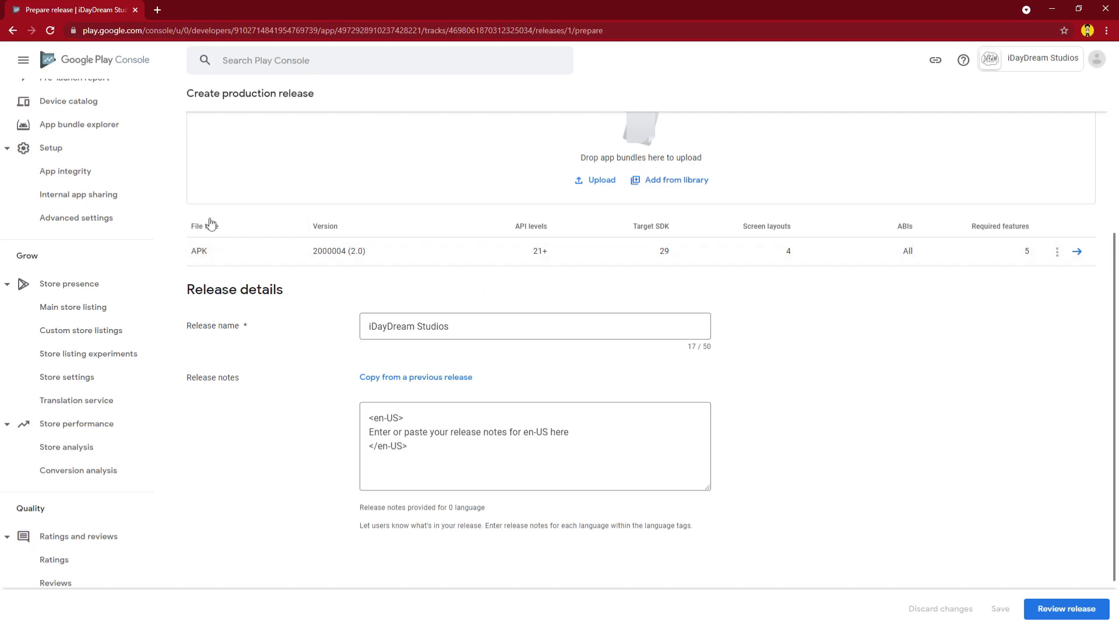
Look back over the production release draft, including the APK file type label
{"action": "scroll", "coordinate": [788, 294], "scroll_direction": "up", "scroll_amount": 2}
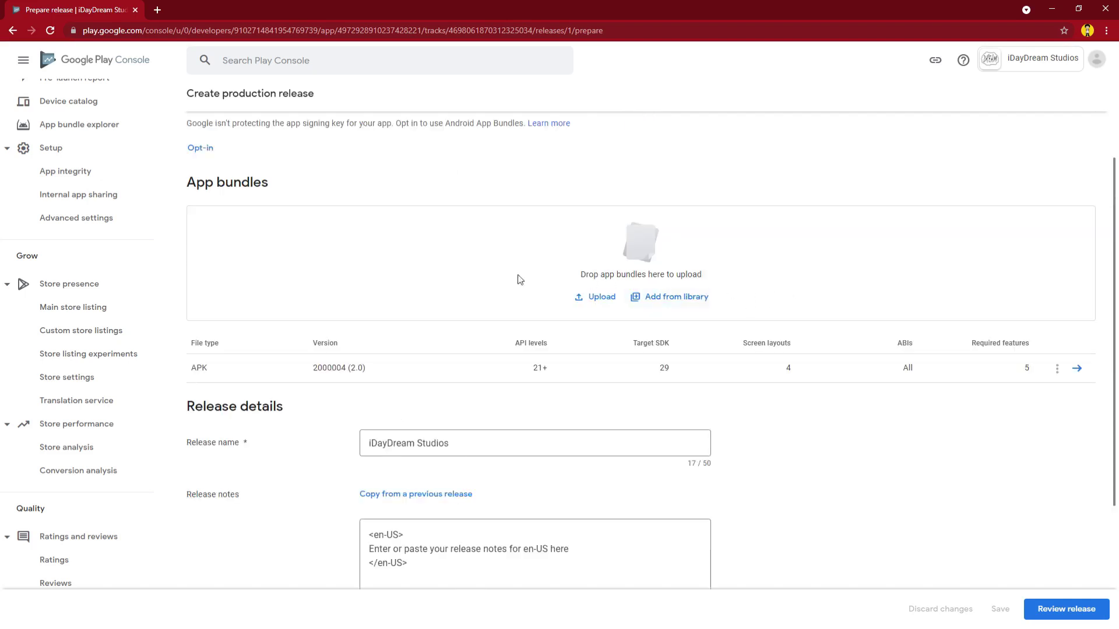
{"action": "double_click", "coordinate": [196, 367]}
{"action": "left_click", "coordinate": [221, 369]}
{"action": "scroll", "coordinate": [408, 362], "scroll_direction": "down", "scroll_amount": 3}
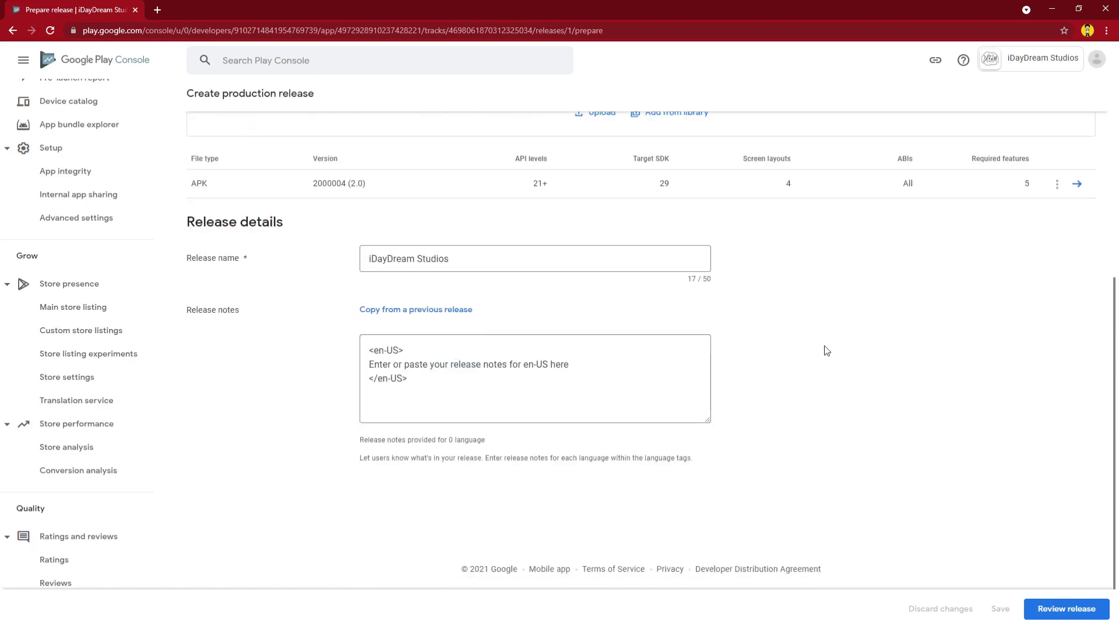
{"action": "scroll", "coordinate": [792, 352], "scroll_direction": "up", "scroll_amount": 5}
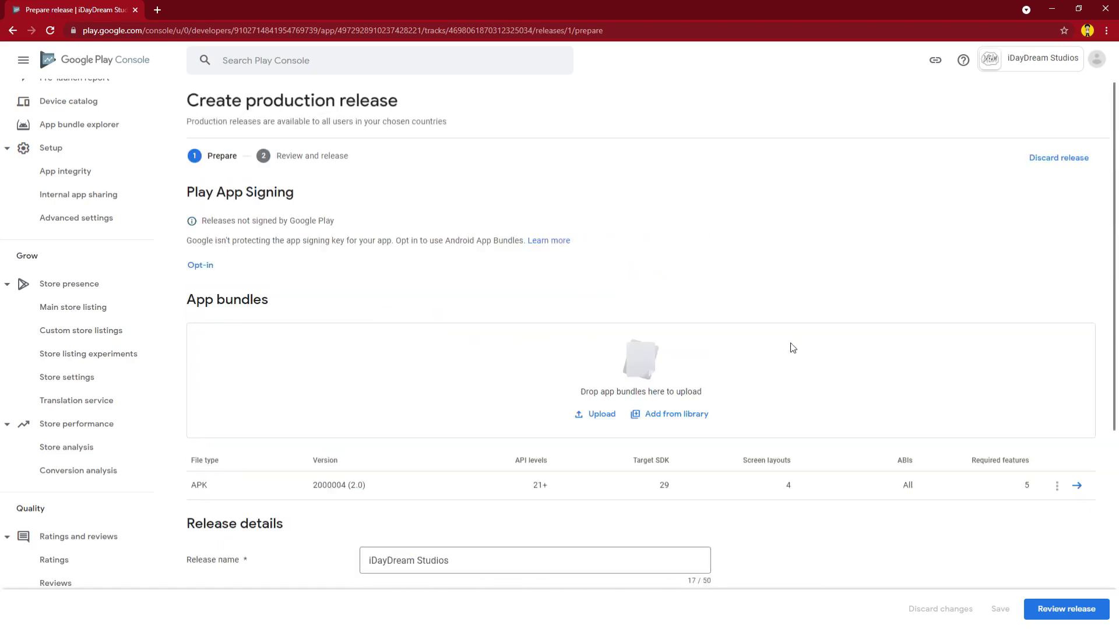
Create 'New App' as a free App, accepting the Developer Program Policies and US export laws
{"action": "left_click", "coordinate": [124, 66]}
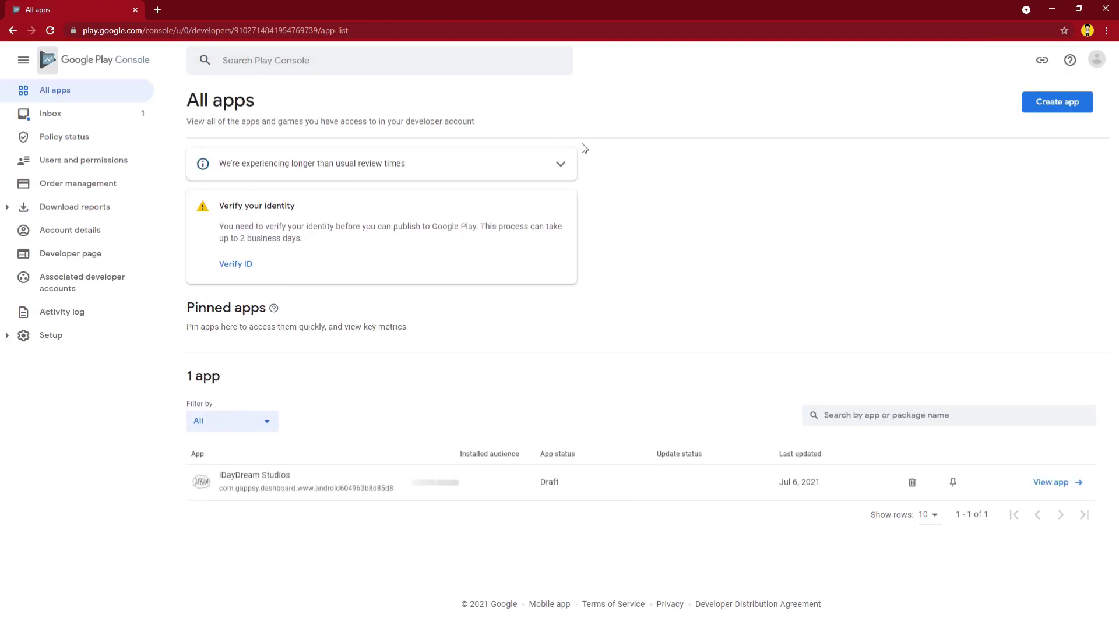
{"action": "left_click", "coordinate": [1055, 112]}
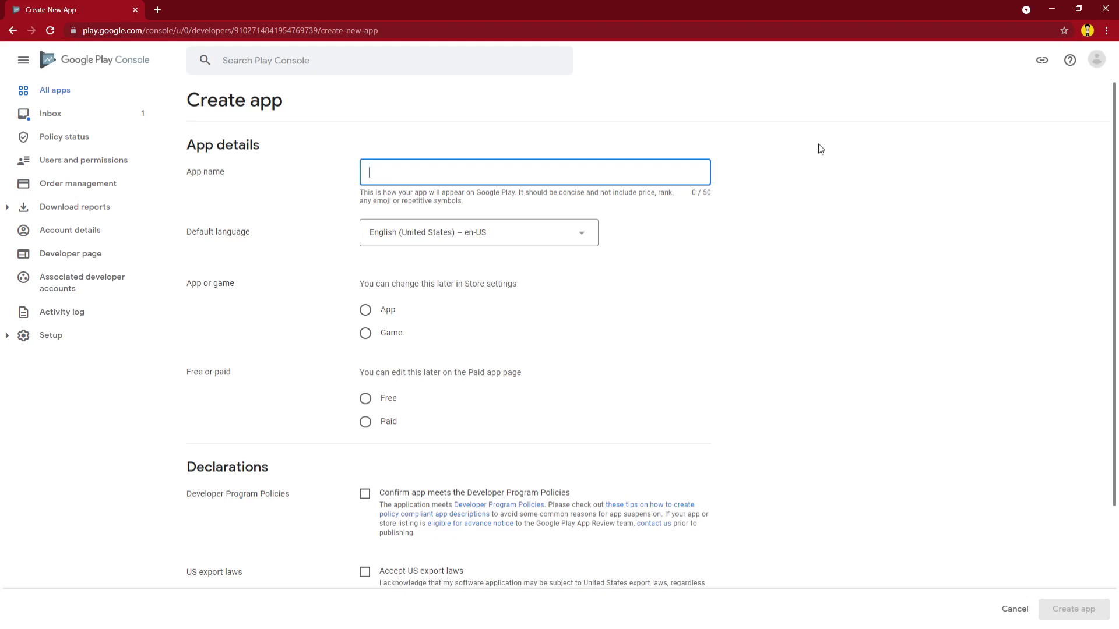
{"action": "type", "text": "New App"}
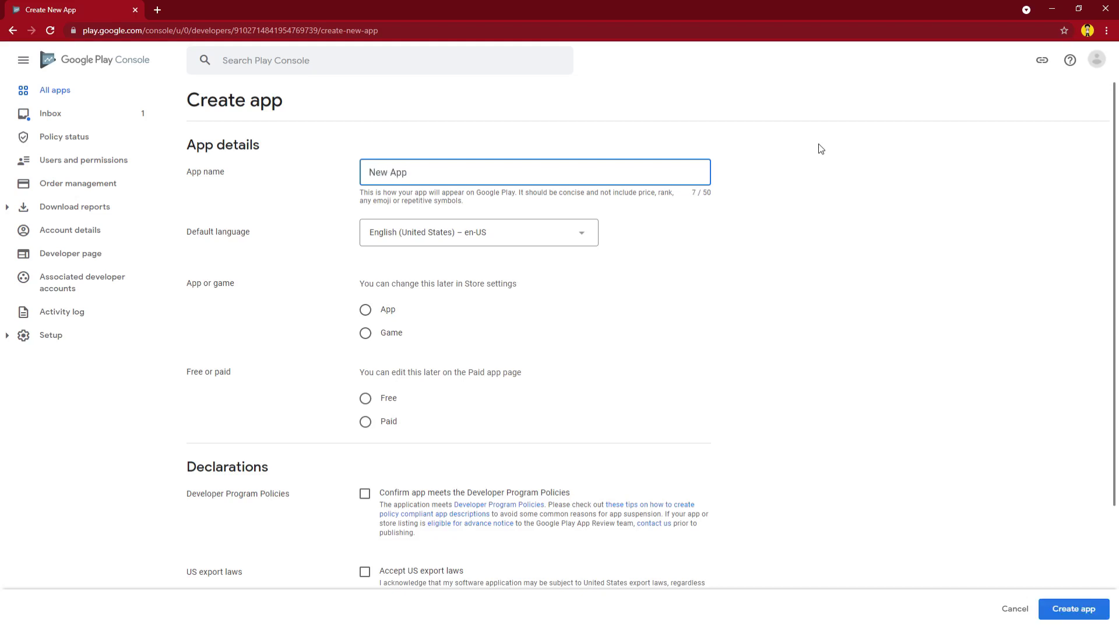
{"action": "left_click", "coordinate": [366, 310]}
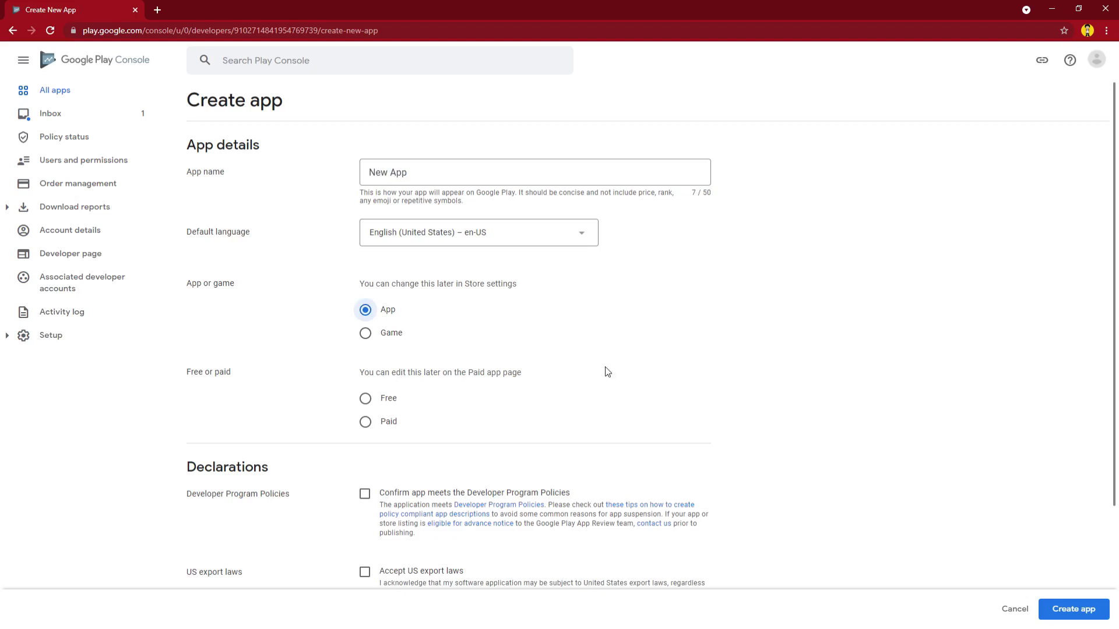
{"action": "left_click", "coordinate": [365, 399]}
{"action": "scroll", "coordinate": [499, 397], "scroll_direction": "down", "scroll_amount": 4}
{"action": "left_click", "coordinate": [371, 343]}
{"action": "left_click", "coordinate": [365, 419]}
{"action": "left_click", "coordinate": [1074, 609]}
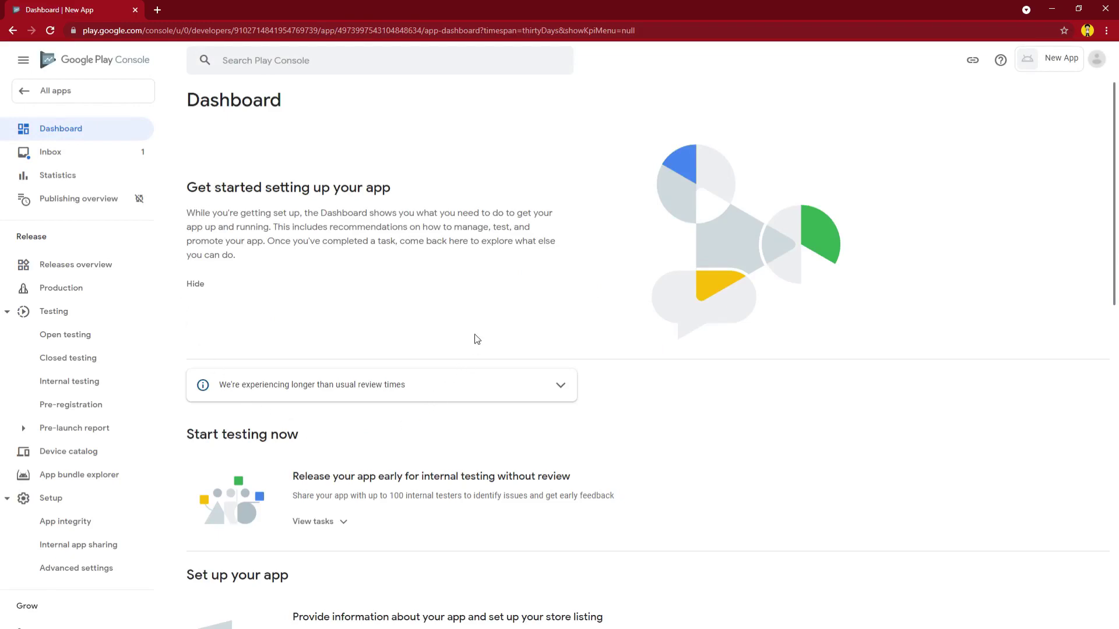
Expand the internal testing task list on the New App dashboard
{"action": "scroll", "coordinate": [466, 276], "scroll_direction": "down", "scroll_amount": 7}
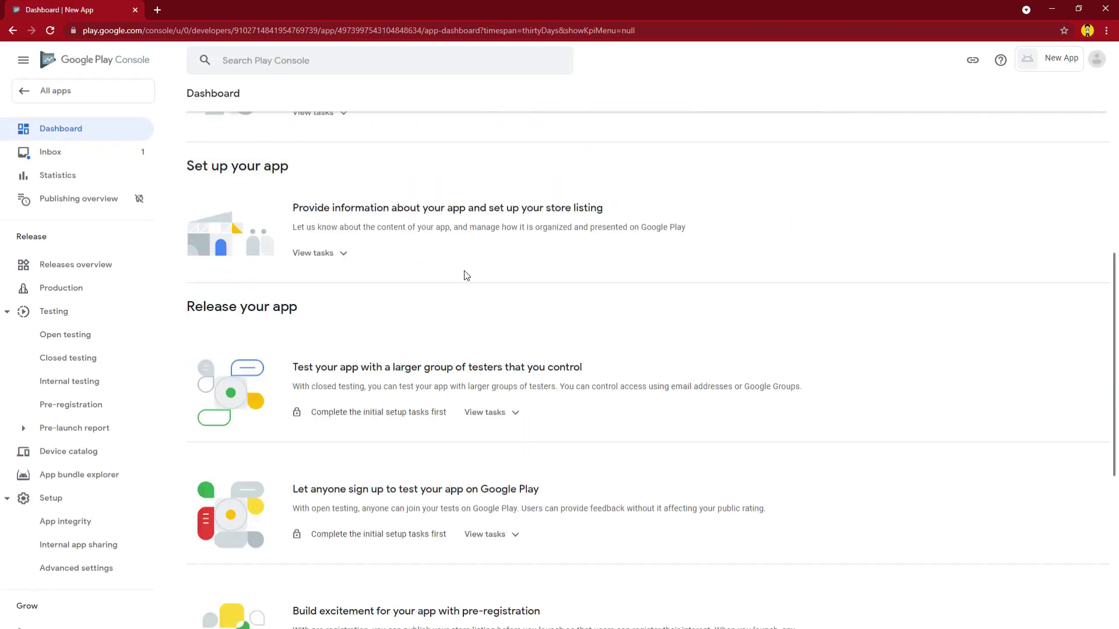
{"action": "scroll", "coordinate": [466, 276], "scroll_direction": "down", "scroll_amount": 6}
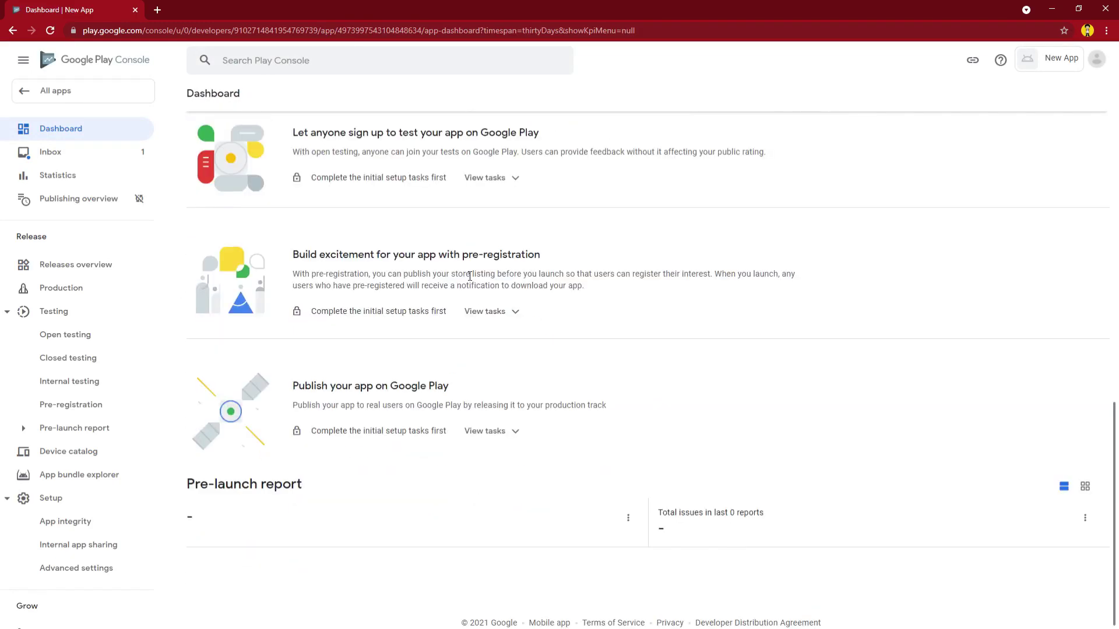
{"action": "scroll", "coordinate": [412, 416], "scroll_direction": "up", "scroll_amount": 9}
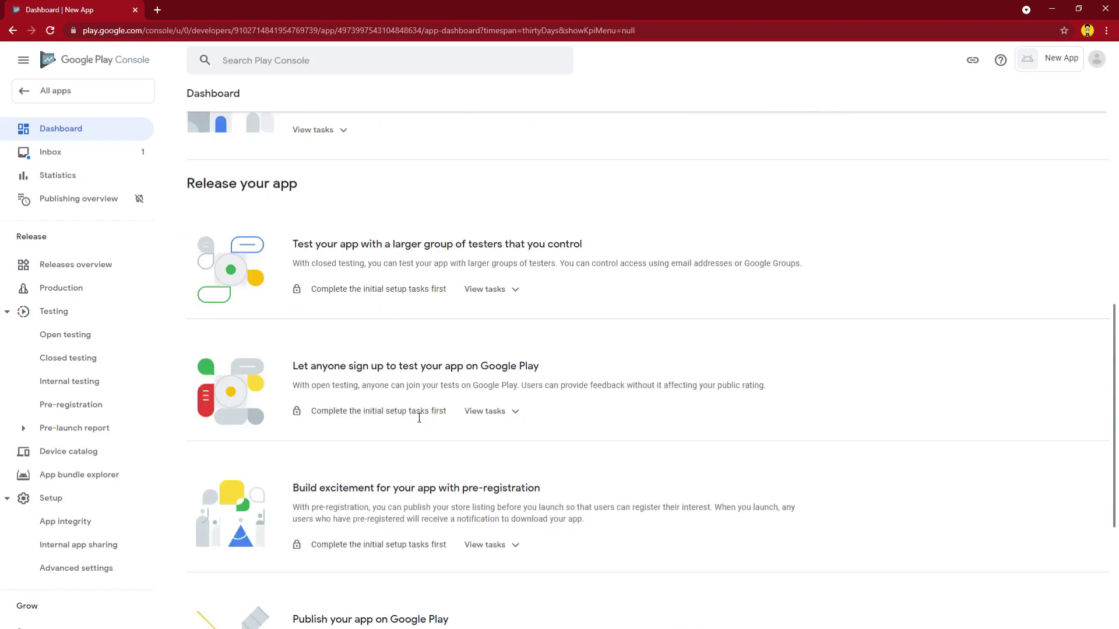
{"action": "scroll", "coordinate": [414, 414], "scroll_direction": "up", "scroll_amount": 3}
{"action": "scroll", "coordinate": [475, 397], "scroll_direction": "down", "scroll_amount": 2}
{"action": "left_click", "coordinate": [334, 341]}
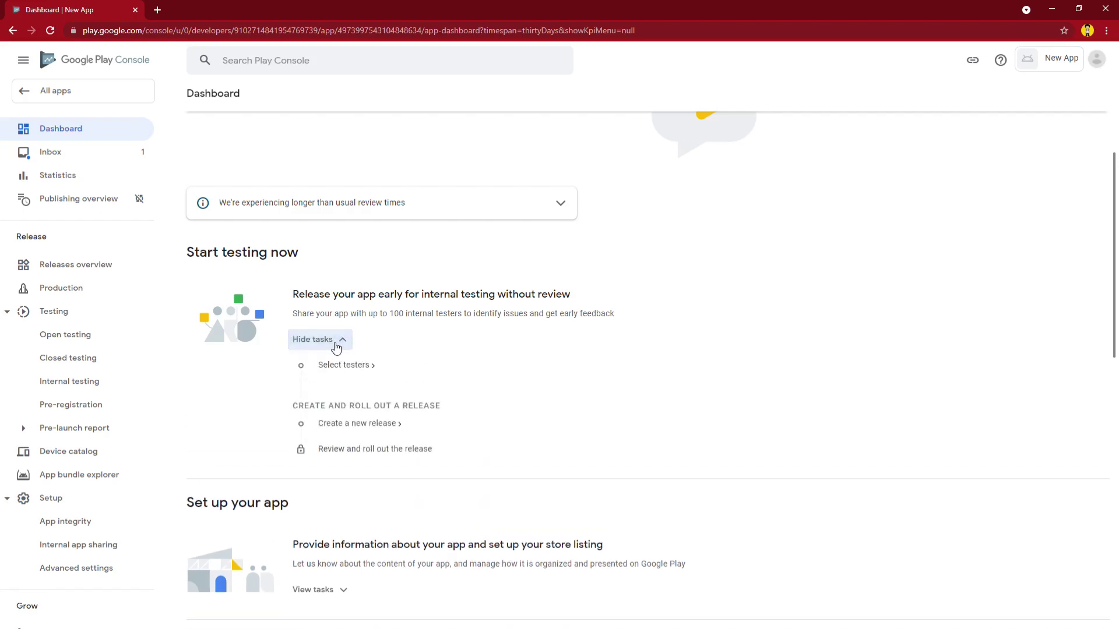
Declare App access as all functionality available without special access and save
{"action": "scroll", "coordinate": [443, 357], "scroll_direction": "down", "scroll_amount": 4}
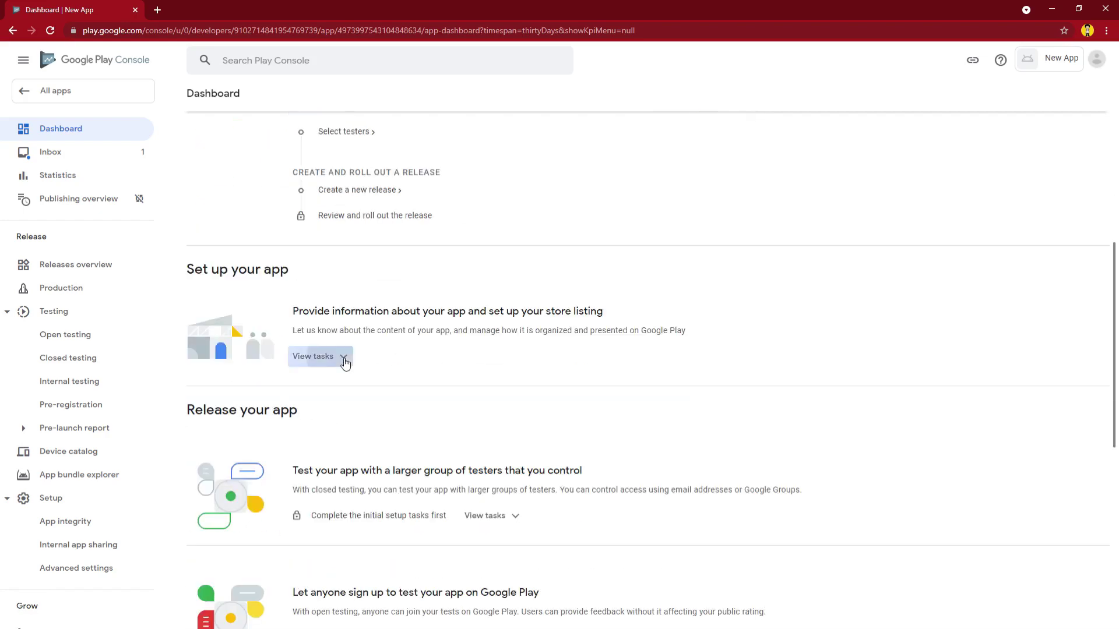
{"action": "scroll", "coordinate": [233, 167], "scroll_direction": "down", "scroll_amount": 2}
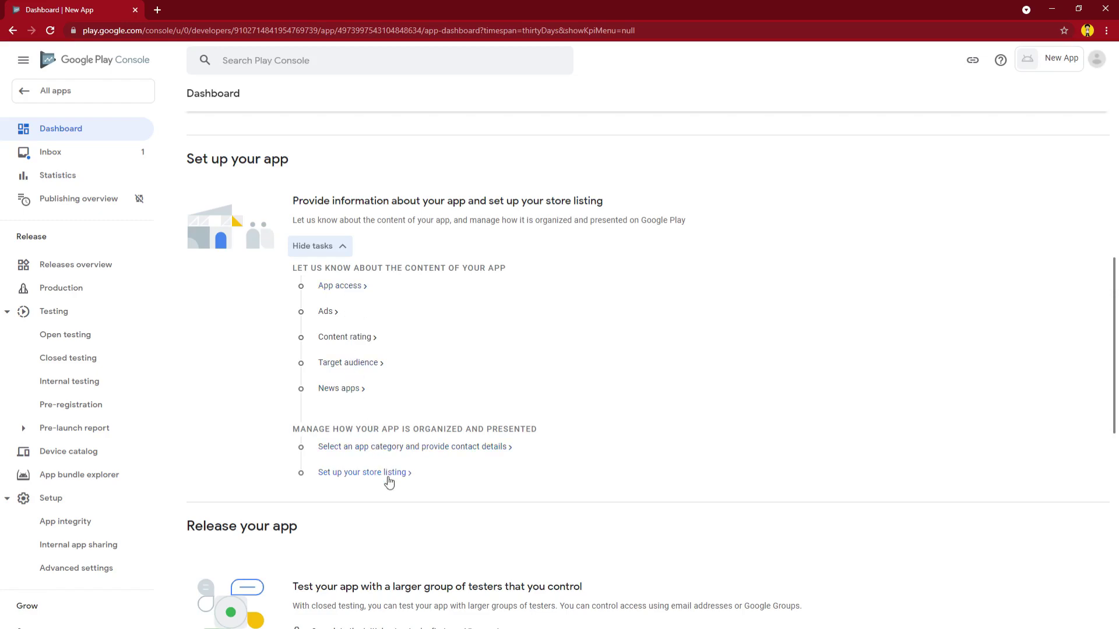
{"action": "scroll", "coordinate": [507, 320], "scroll_direction": "down", "scroll_amount": 4}
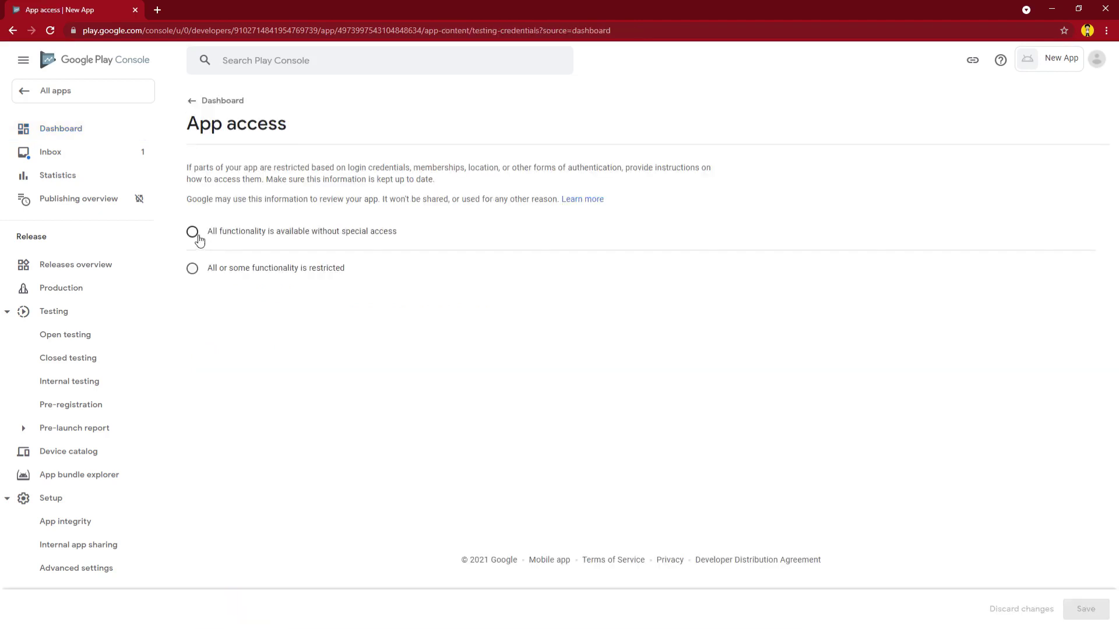
{"action": "left_click", "coordinate": [194, 233]}
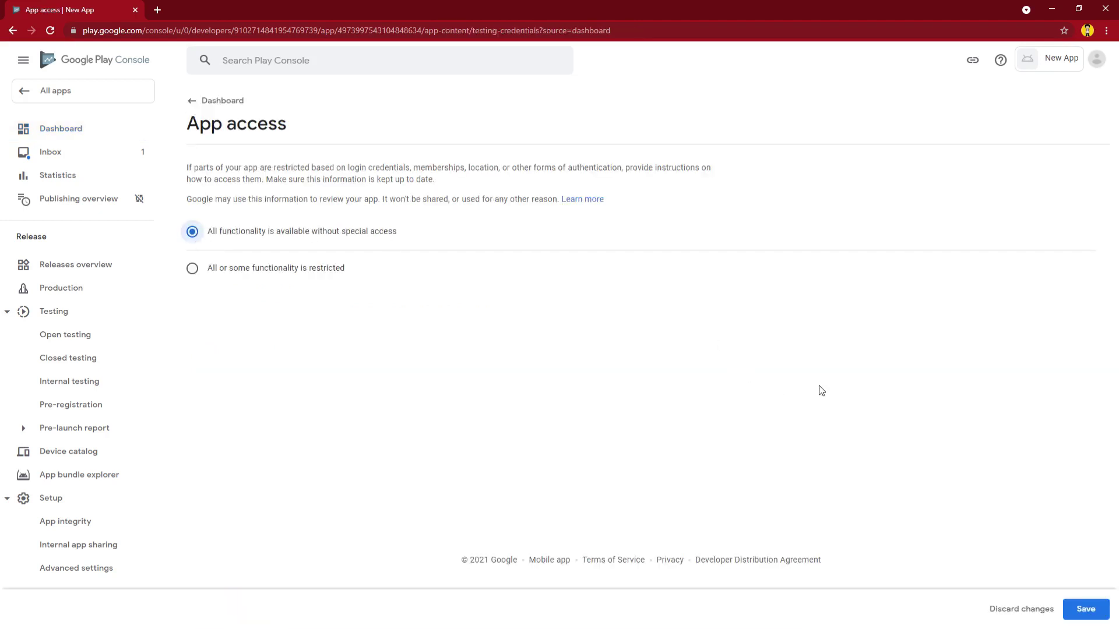
{"action": "left_click", "coordinate": [1076, 607]}
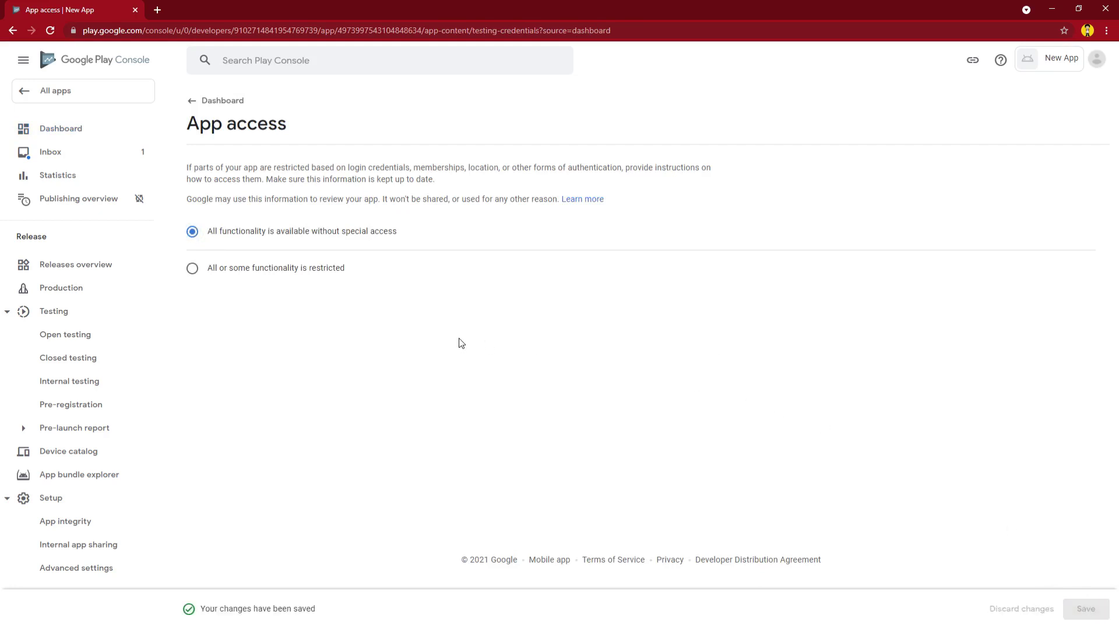
From the Dashboard, answer the Ads declaration with 'No, my app does not contain ads'
{"action": "left_click", "coordinate": [100, 133]}
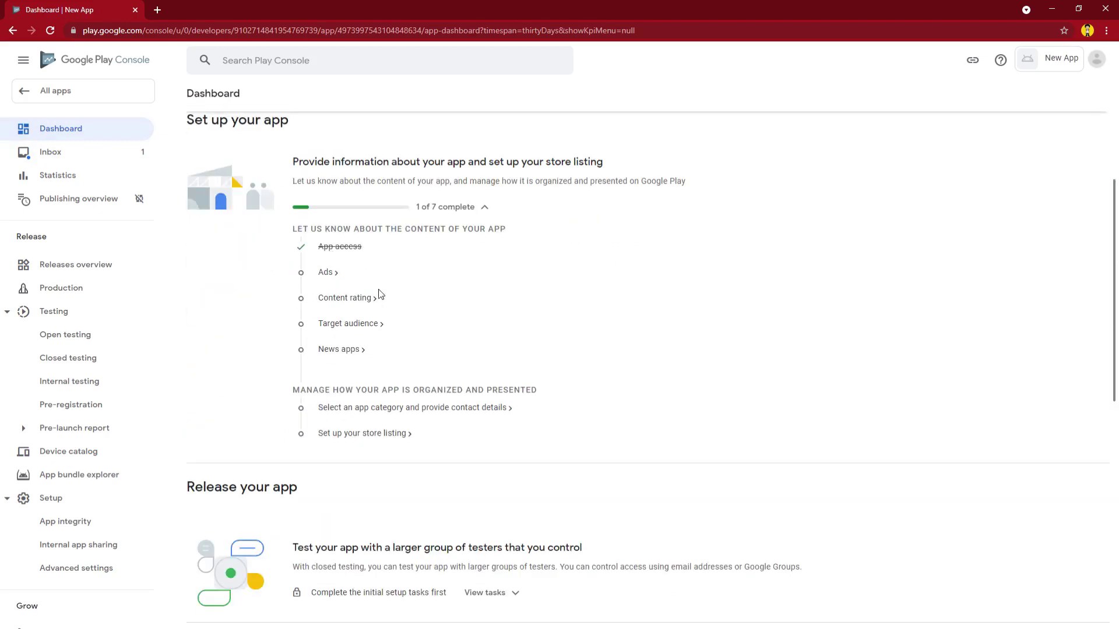
{"action": "left_click", "coordinate": [326, 273]}
{"action": "left_click", "coordinate": [364, 236]}
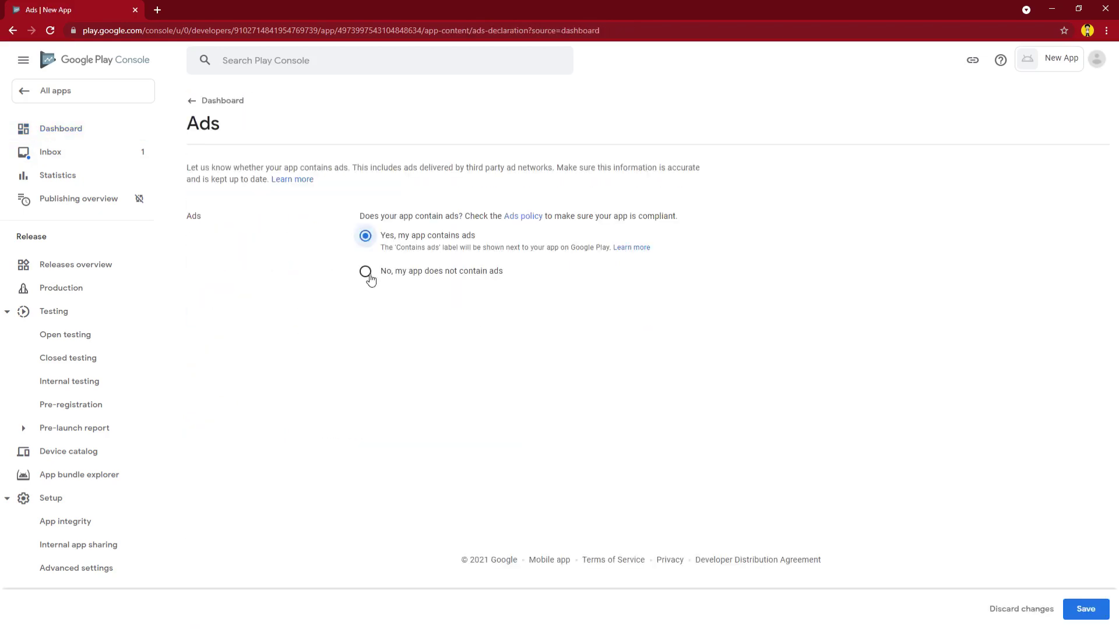
{"action": "left_click", "coordinate": [366, 272]}
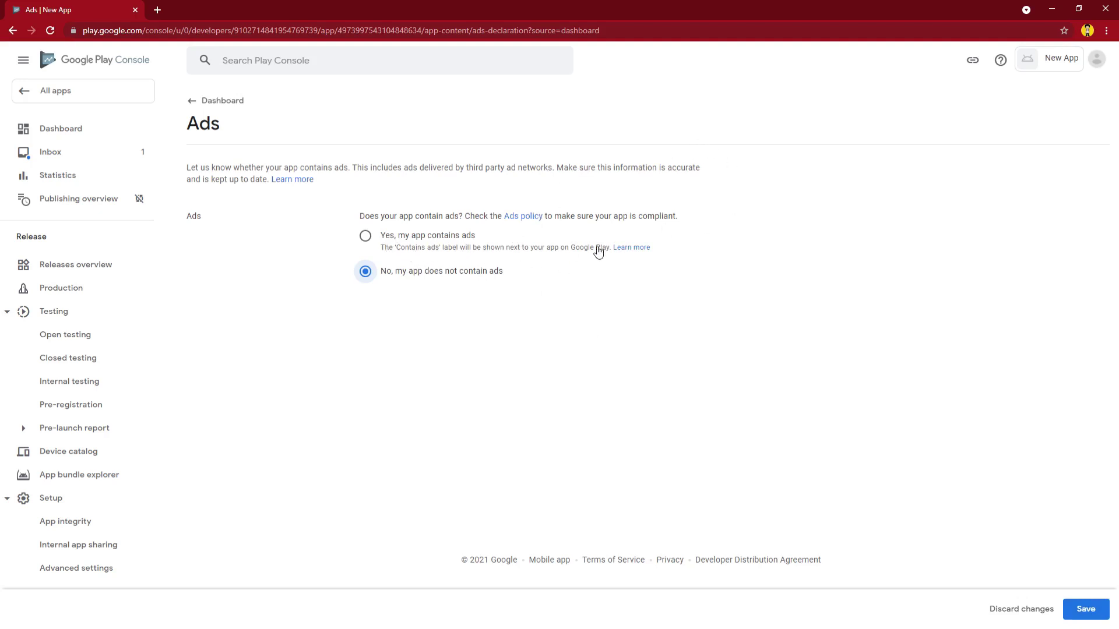
Start the content rating questionnaire and choose Social Networking as the category
{"action": "left_click", "coordinate": [1079, 607]}
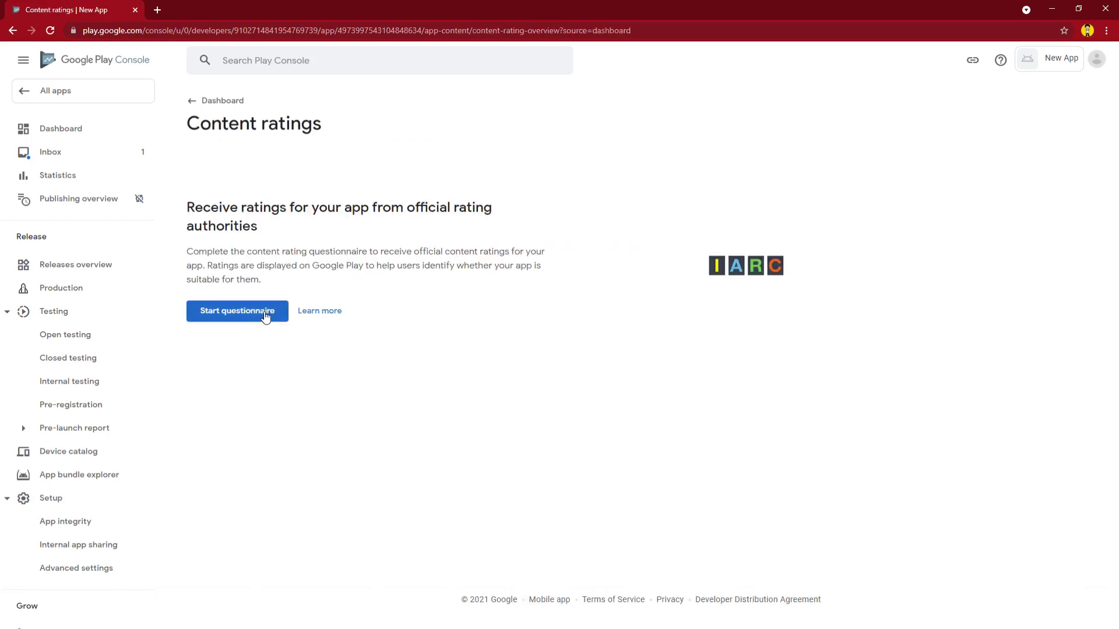
{"action": "left_click", "coordinate": [265, 313]}
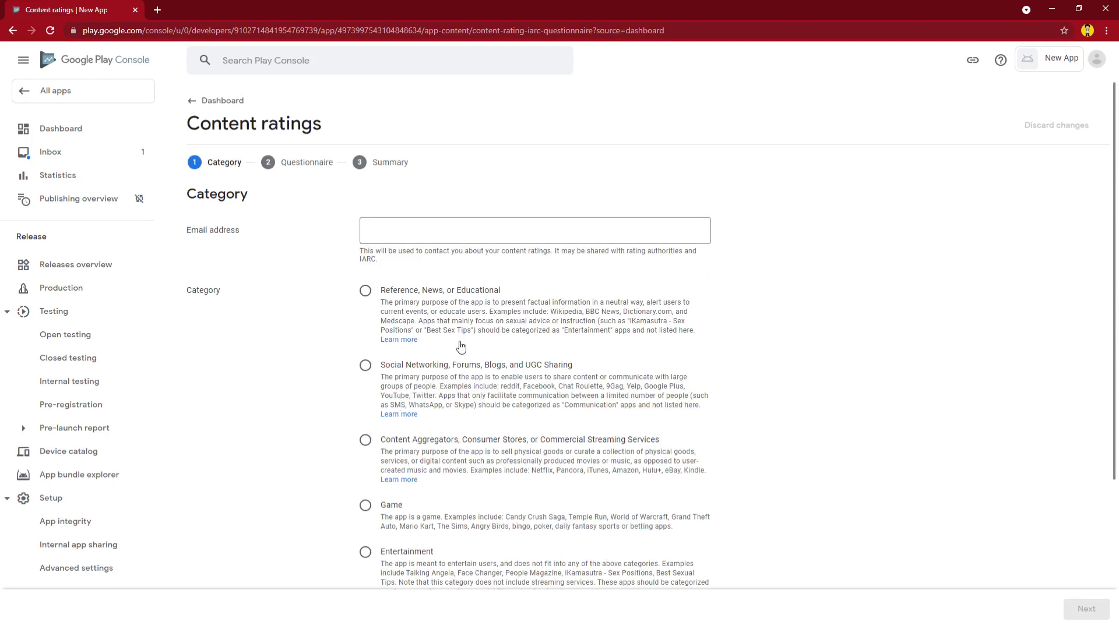
{"action": "scroll", "coordinate": [480, 350], "scroll_direction": "down", "scroll_amount": 3}
{"action": "scroll", "coordinate": [481, 351], "scroll_direction": "up", "scroll_amount": 3}
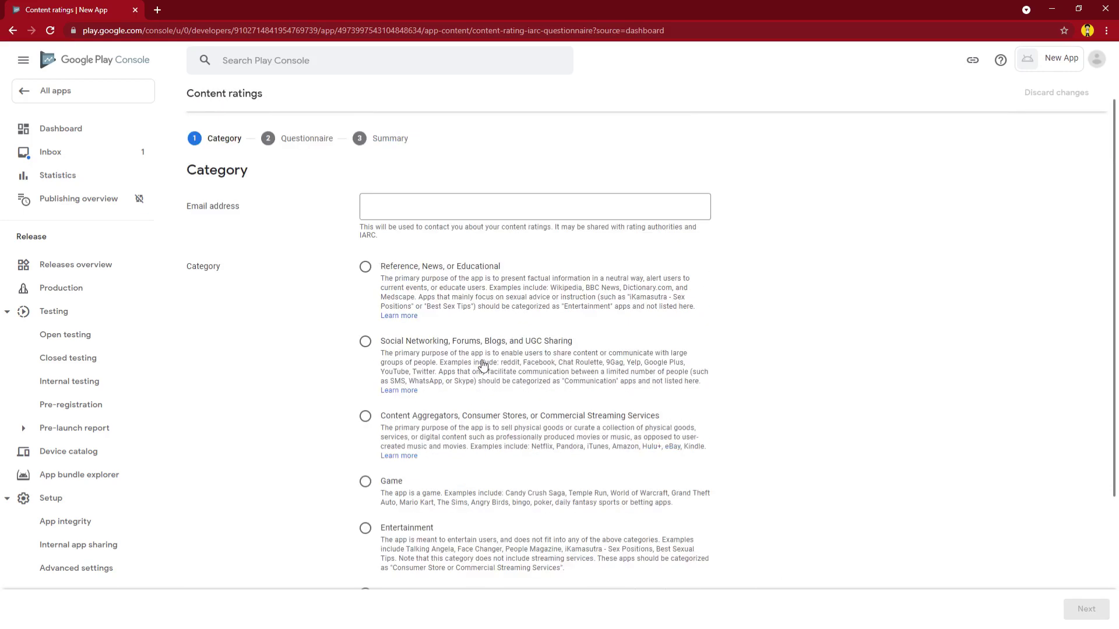
{"action": "left_click", "coordinate": [366, 339]}
Answer no to dating, nudity and violence, yes to location sharing and digital purchases, and save
{"action": "scroll", "coordinate": [408, 250], "scroll_direction": "down", "scroll_amount": 2}
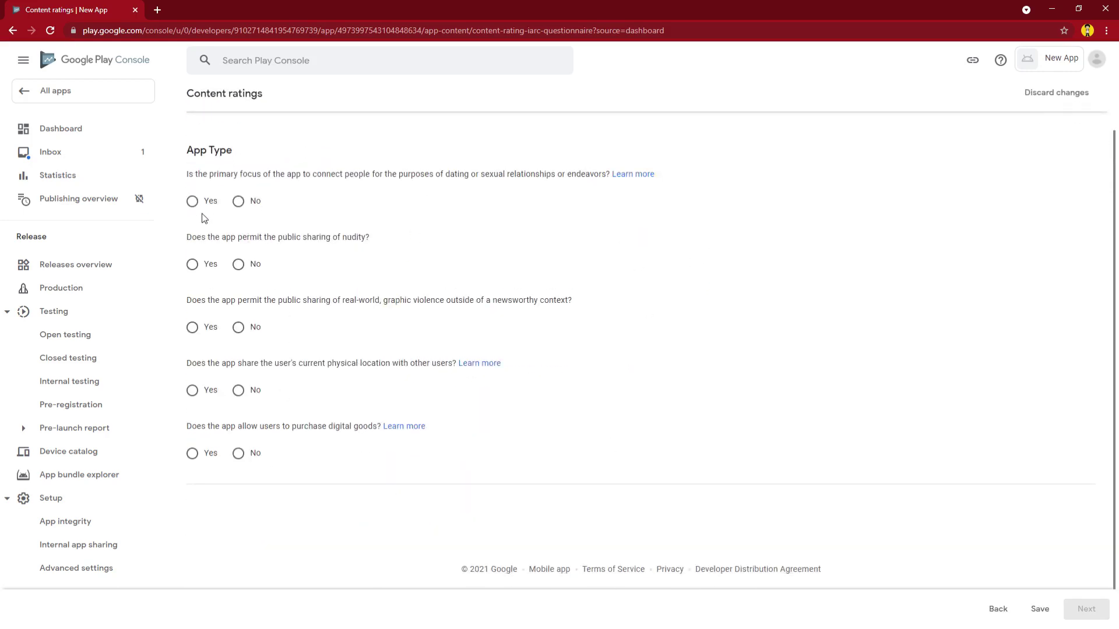
{"action": "left_click", "coordinate": [240, 201]}
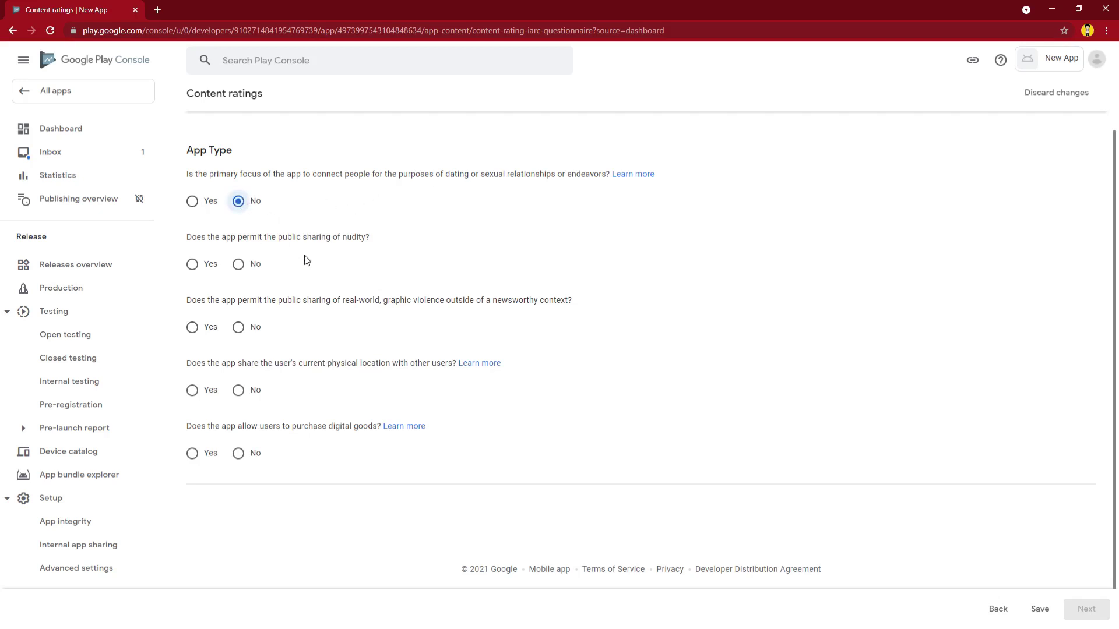
{"action": "left_click", "coordinate": [239, 265]}
{"action": "left_click", "coordinate": [240, 327]}
{"action": "left_click", "coordinate": [193, 390]}
{"action": "left_click", "coordinate": [207, 457]}
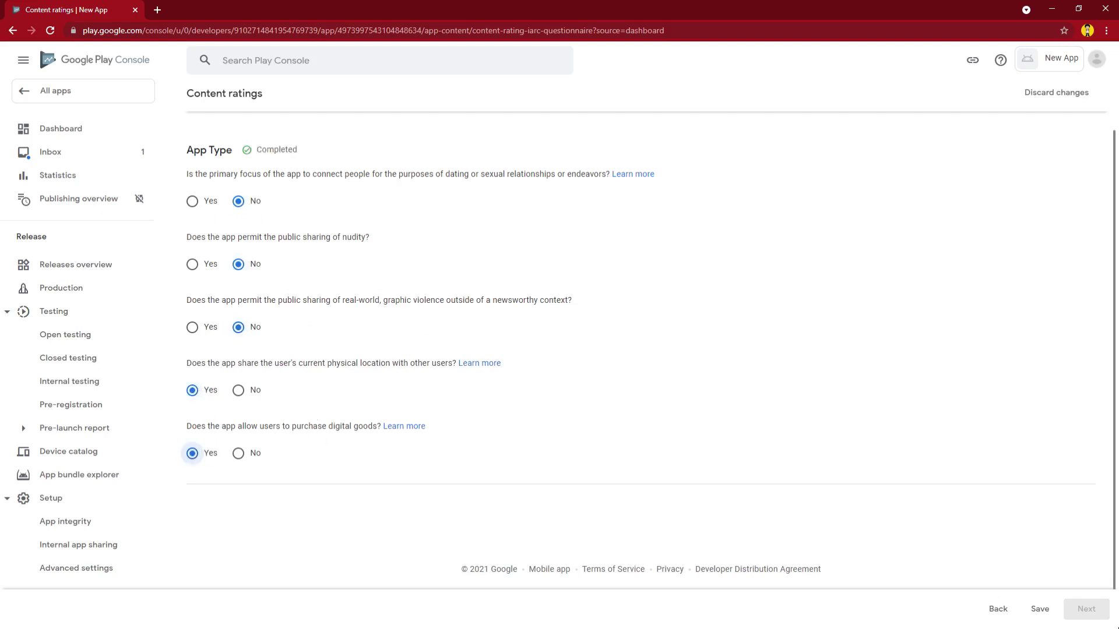
{"action": "left_click", "coordinate": [1043, 612]}
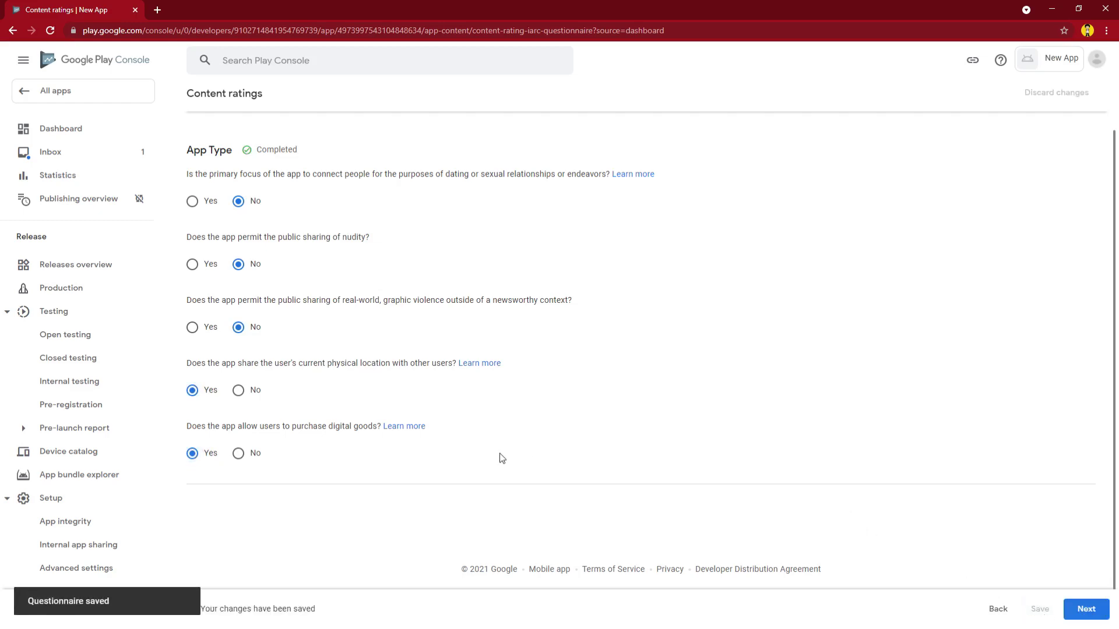
Review the ratings summary, including the Inappropriate Language descriptor
{"action": "left_click", "coordinate": [1066, 606]}
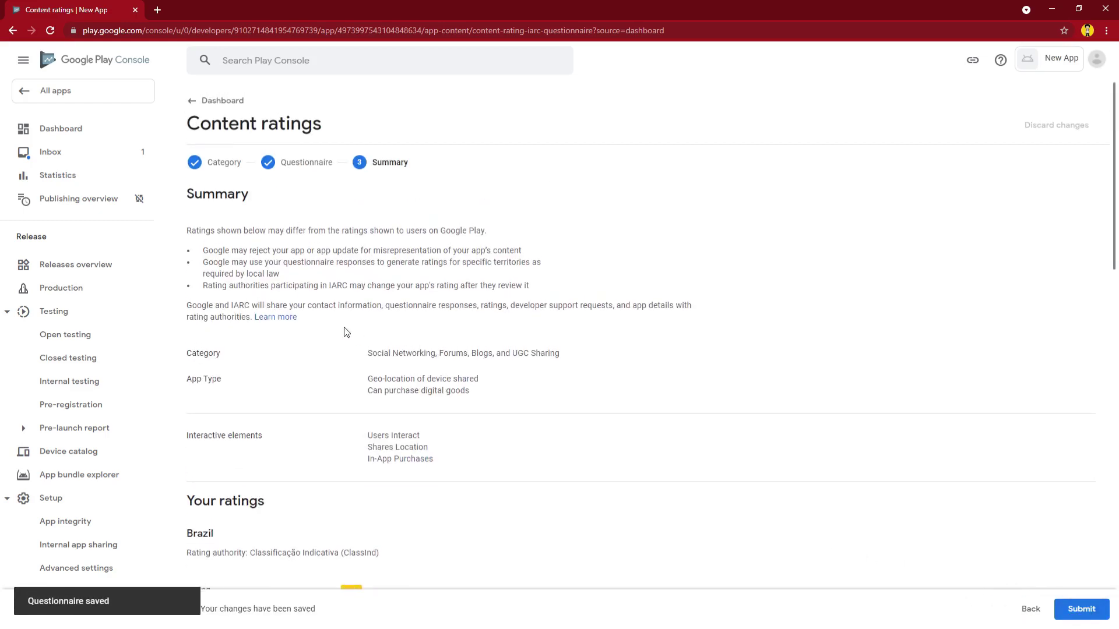
{"action": "scroll", "coordinate": [341, 323], "scroll_direction": "down", "scroll_amount": 5}
{"action": "scroll", "coordinate": [342, 322], "scroll_direction": "down", "scroll_amount": 6}
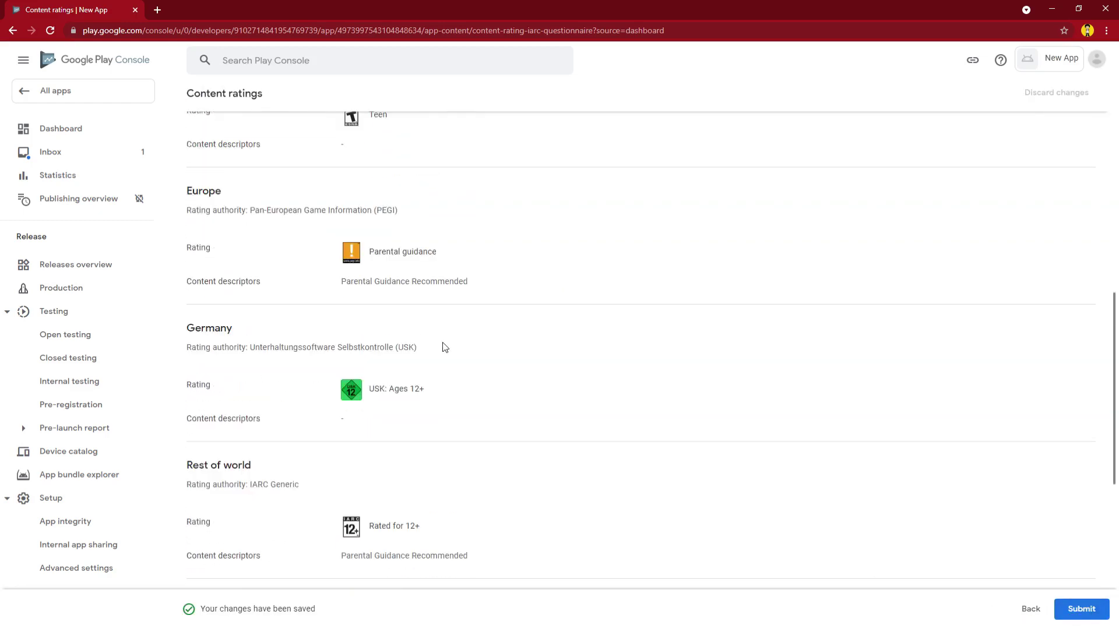
{"action": "scroll", "coordinate": [402, 213], "scroll_direction": "down", "scroll_amount": 6}
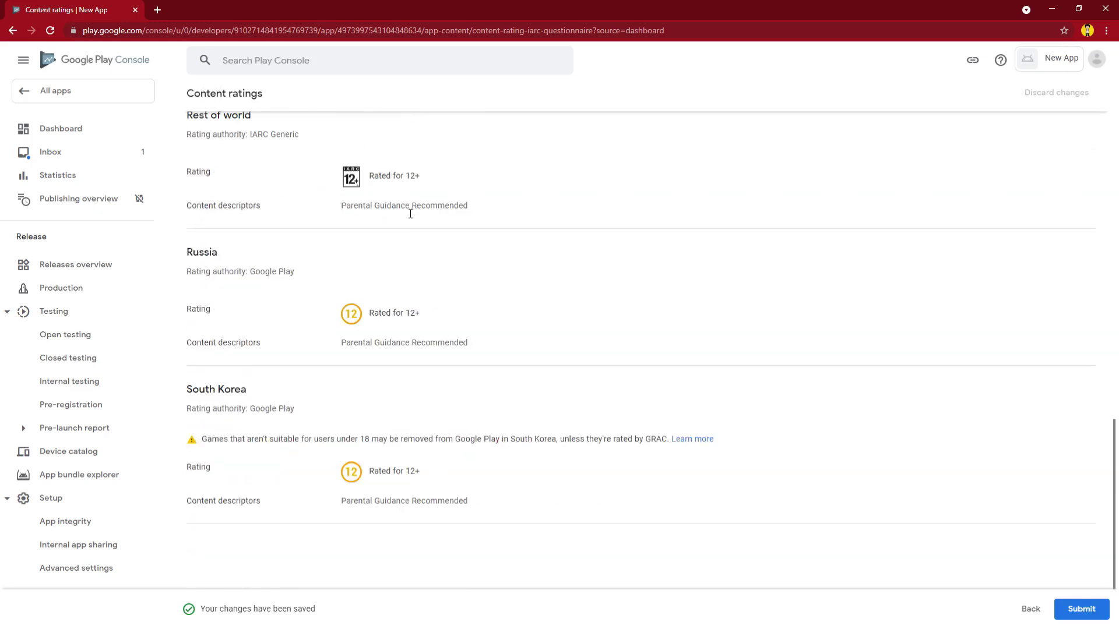
{"action": "scroll", "coordinate": [449, 306], "scroll_direction": "up", "scroll_amount": 15}
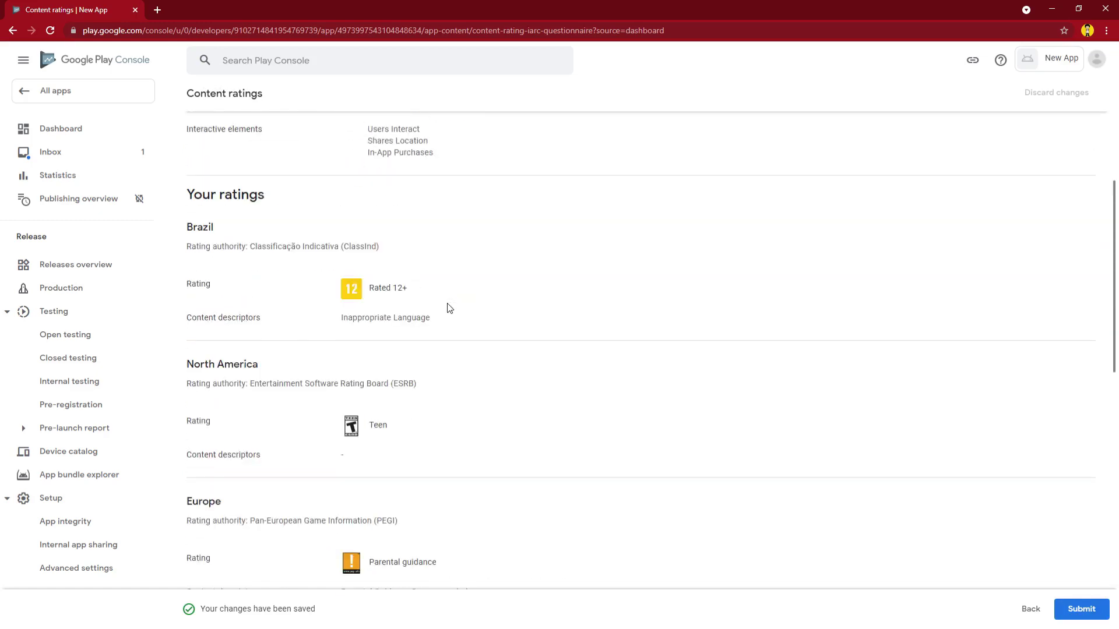
{"action": "scroll", "coordinate": [445, 304], "scroll_direction": "up", "scroll_amount": 3}
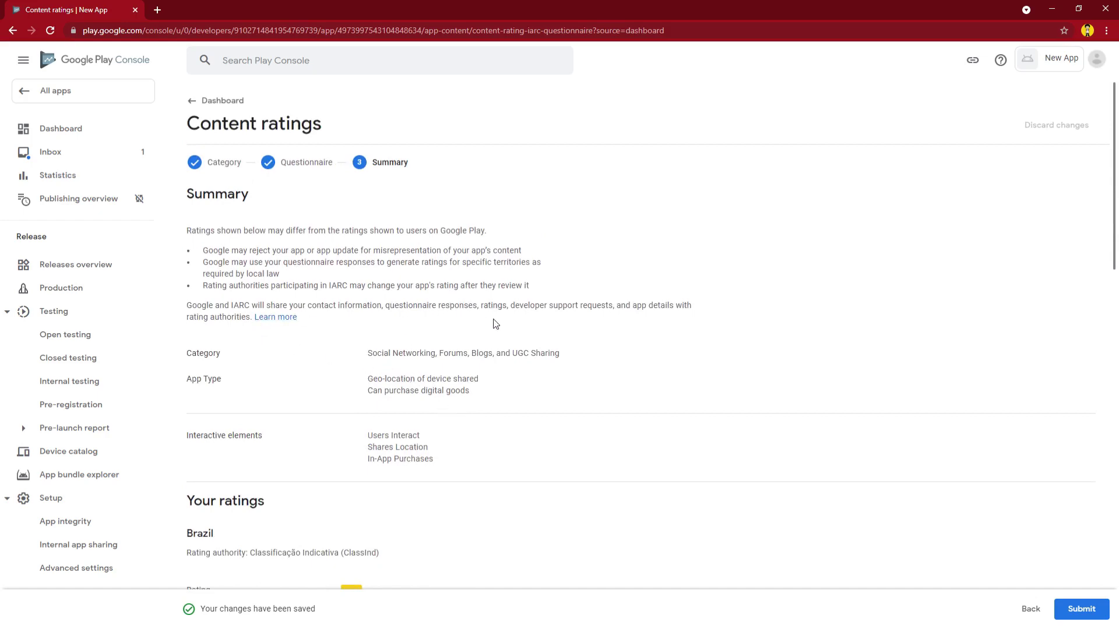
{"action": "scroll", "coordinate": [507, 331], "scroll_direction": "down", "scroll_amount": 3}
{"action": "scroll", "coordinate": [407, 349], "scroll_direction": "down", "scroll_amount": 3}
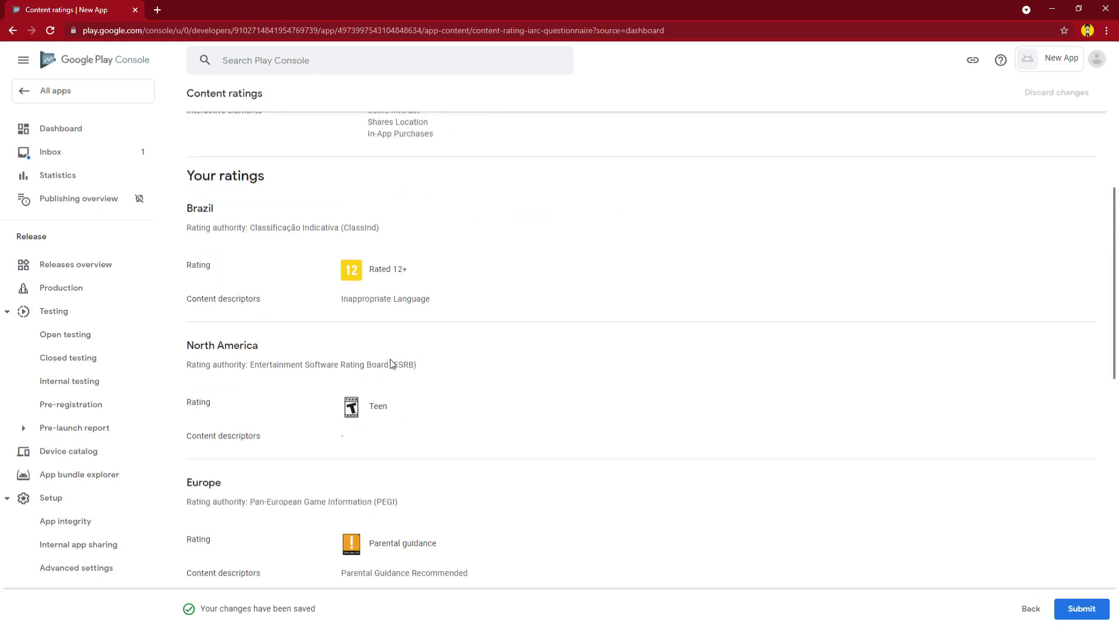
{"action": "scroll", "coordinate": [391, 365], "scroll_direction": "down", "scroll_amount": 3}
{"action": "scroll", "coordinate": [465, 402], "scroll_direction": "up", "scroll_amount": 4}
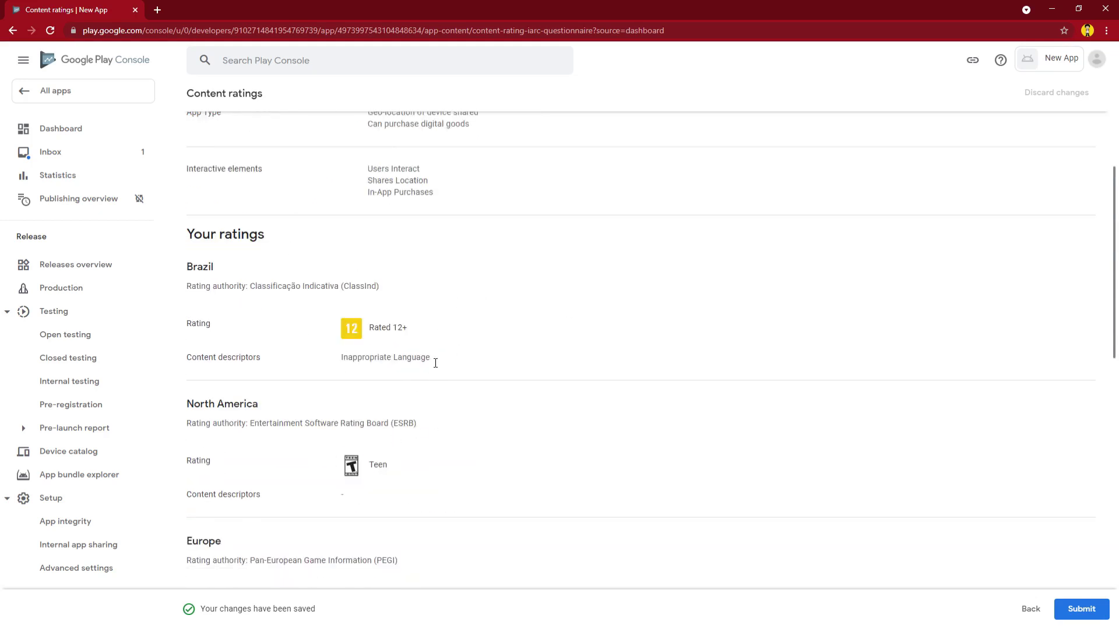
{"action": "left_click_drag", "start_coordinate": [435, 363], "coordinate": [351, 360]}
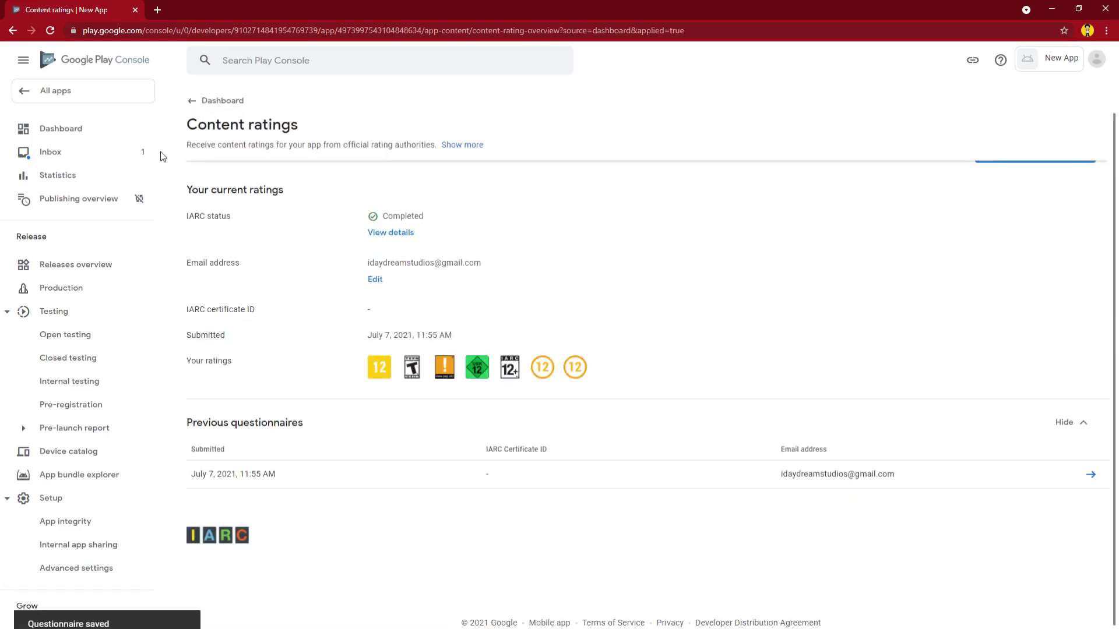
Set the target audience to ages 16-17 and 18 and over, and save
{"action": "left_click", "coordinate": [56, 138]}
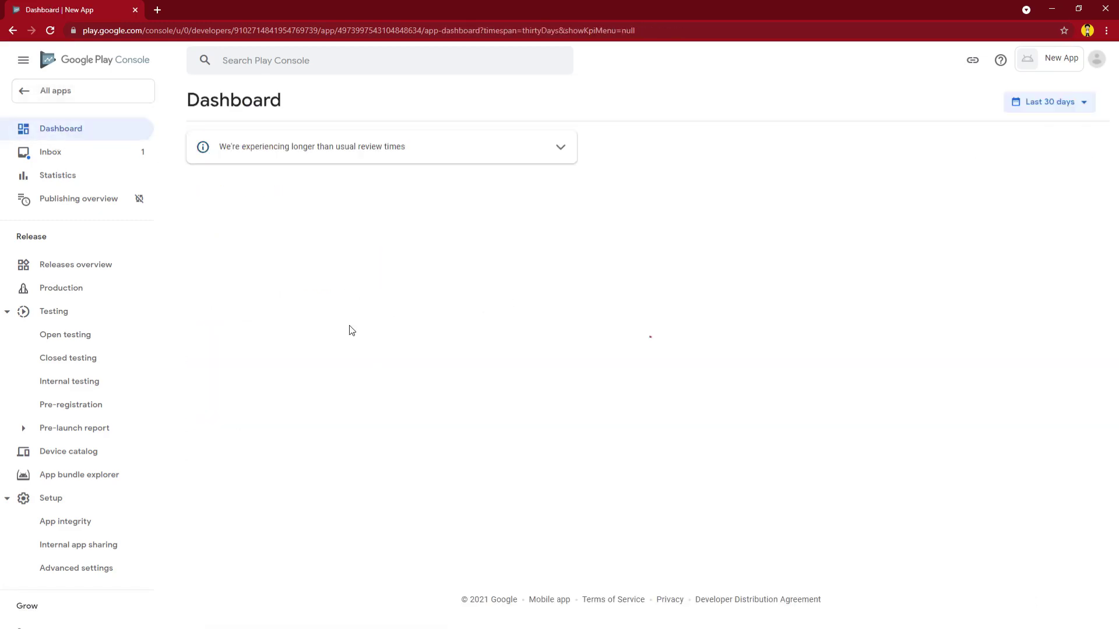
{"action": "scroll", "coordinate": [401, 340], "scroll_direction": "down", "scroll_amount": 3}
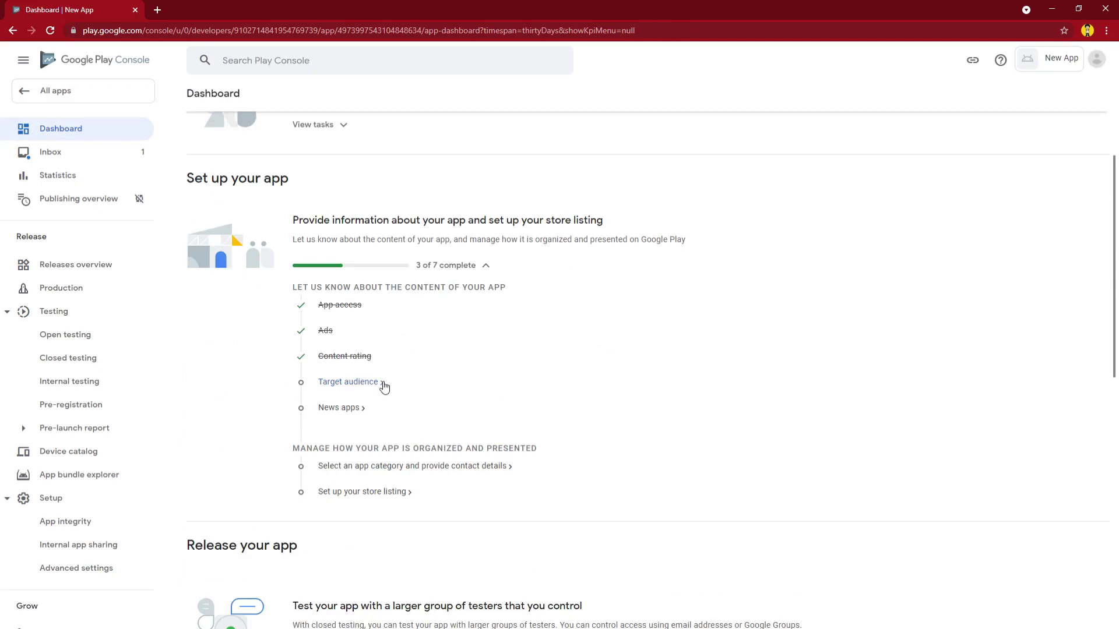
{"action": "left_click", "coordinate": [359, 383]}
{"action": "scroll", "coordinate": [464, 355], "scroll_direction": "down", "scroll_amount": 2}
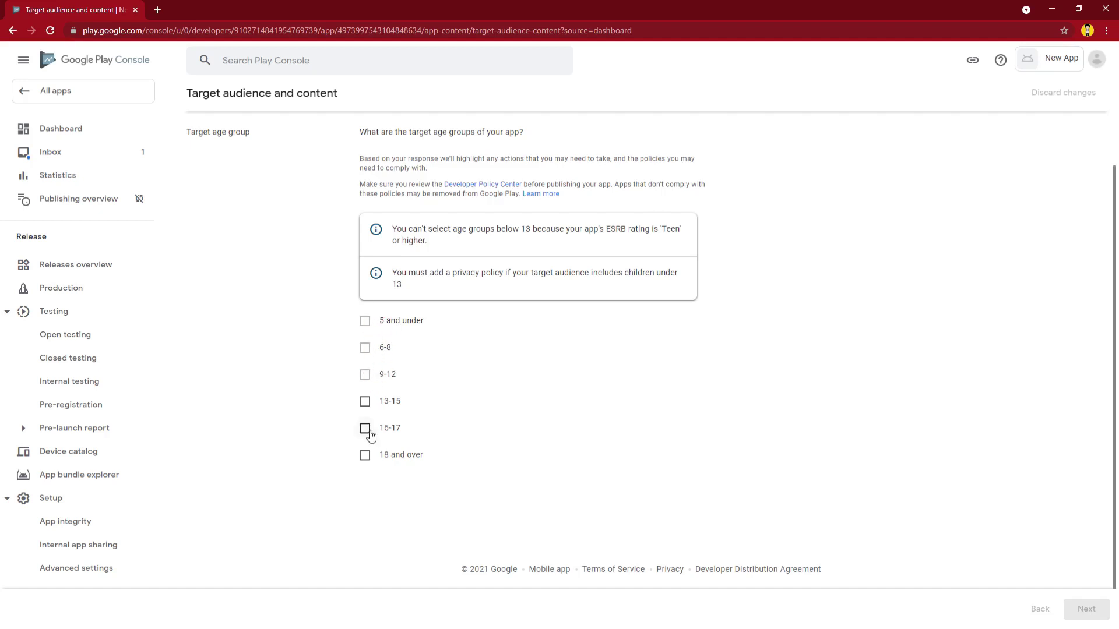
{"action": "left_click", "coordinate": [364, 455]}
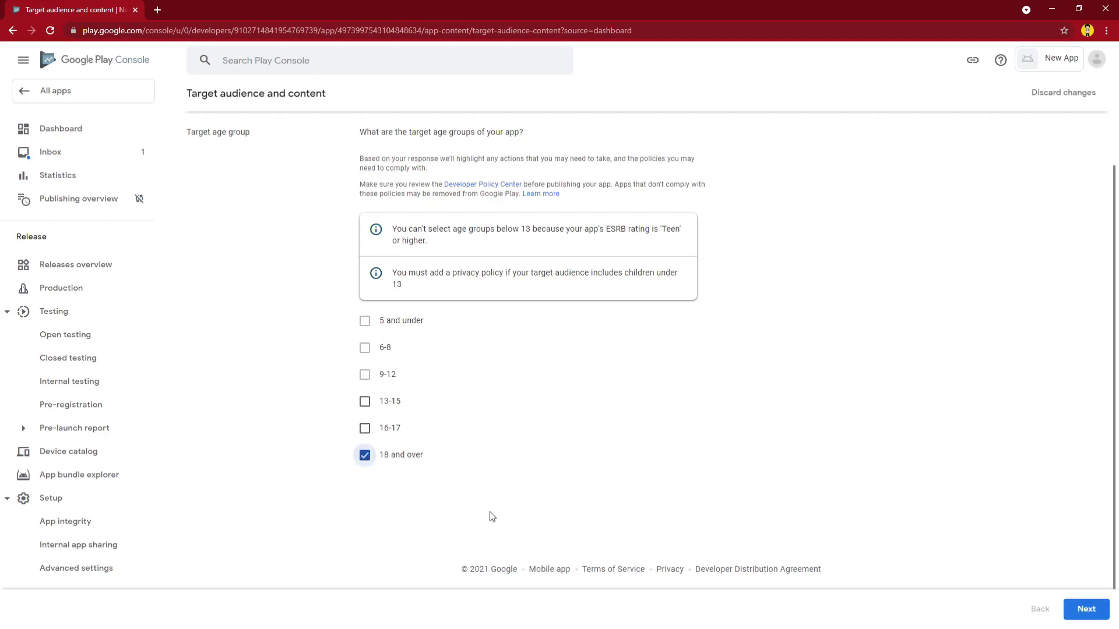
{"action": "left_click", "coordinate": [365, 428]}
{"action": "scroll", "coordinate": [600, 466], "scroll_direction": "down", "scroll_amount": 4}
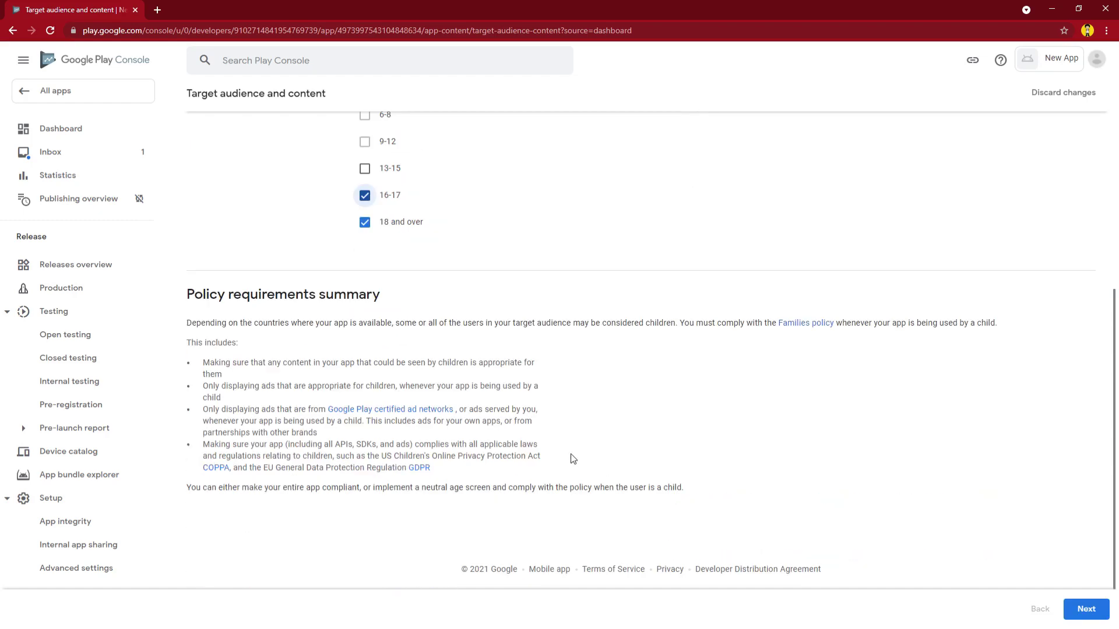
{"action": "left_click", "coordinate": [1086, 609]}
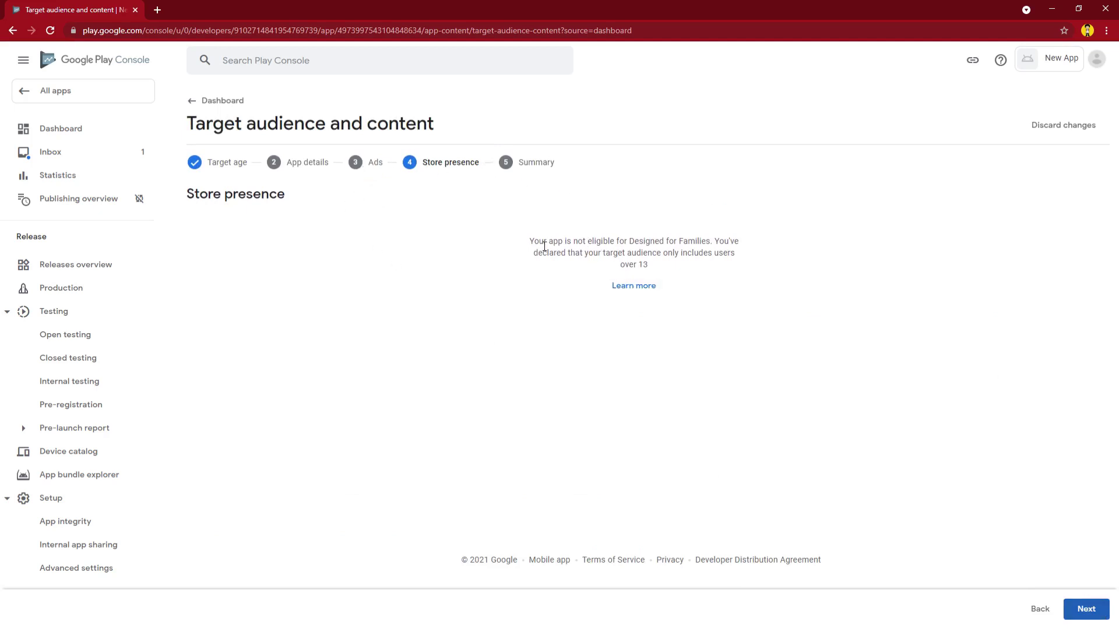
{"action": "left_click_drag", "start_coordinate": [544, 246], "coordinate": [542, 243]}
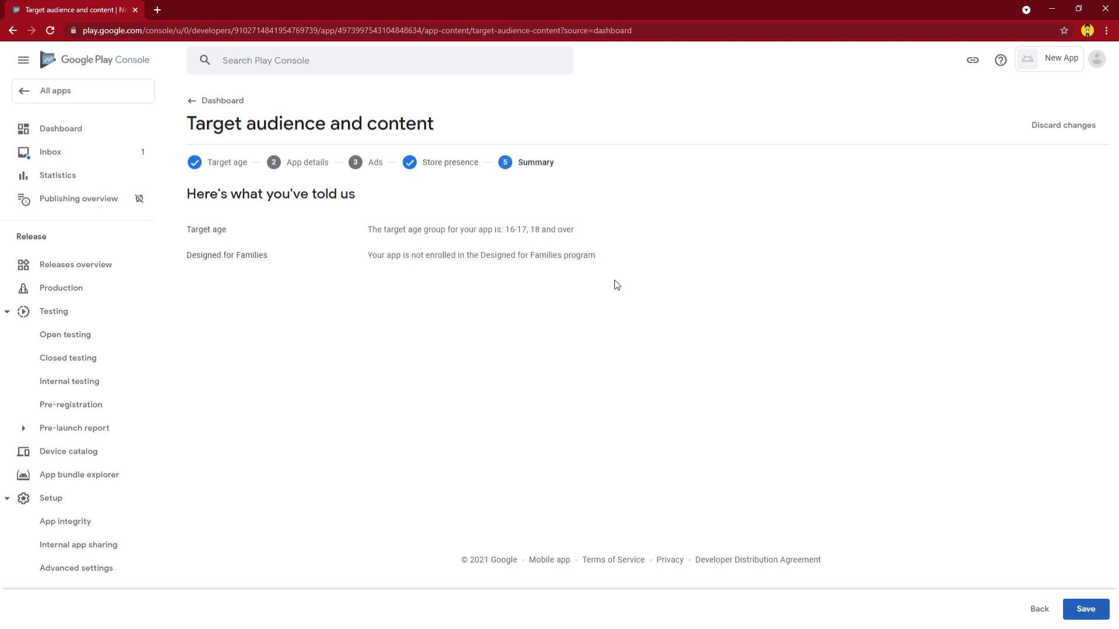
{"action": "left_click", "coordinate": [1079, 618]}
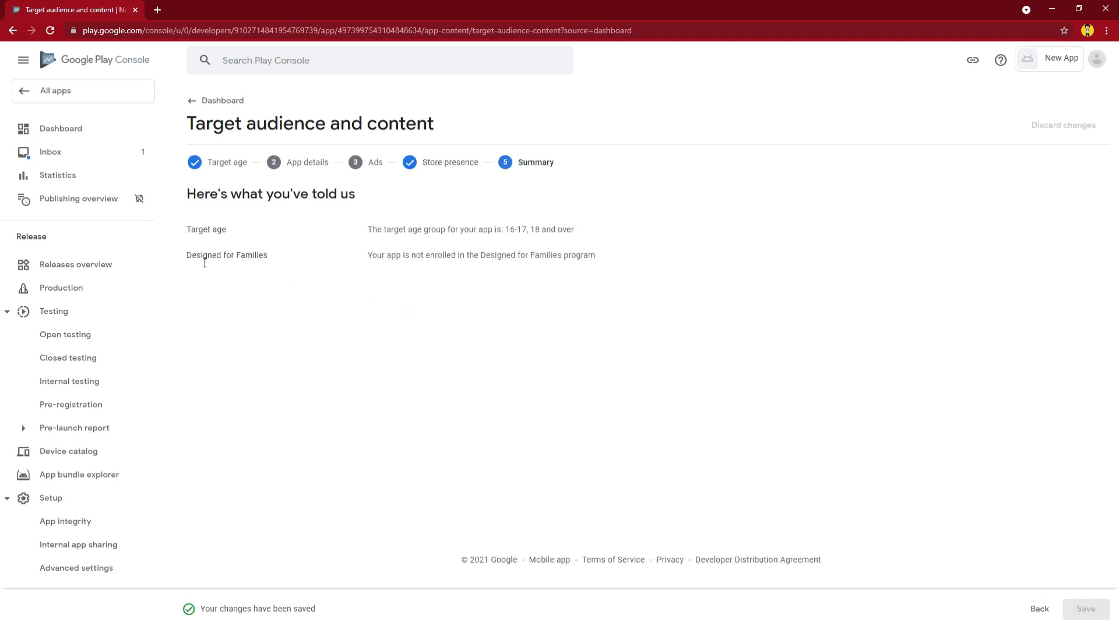
Answer No to the News apps declaration, save it, and open Store settings
{"action": "left_click", "coordinate": [120, 130]}
{"action": "scroll", "coordinate": [550, 305], "scroll_direction": "down", "scroll_amount": 3}
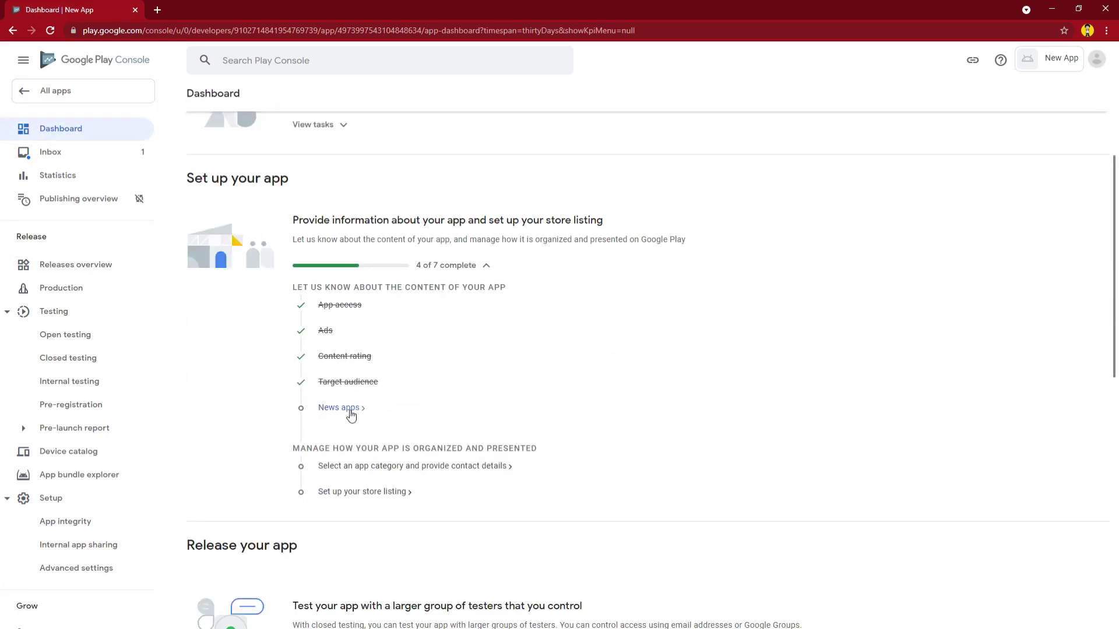
{"action": "left_click", "coordinate": [349, 409]}
{"action": "left_click", "coordinate": [366, 209]}
{"action": "left_click", "coordinate": [1084, 609]}
{"action": "scroll", "coordinate": [563, 413], "scroll_direction": "down", "scroll_amount": 1}
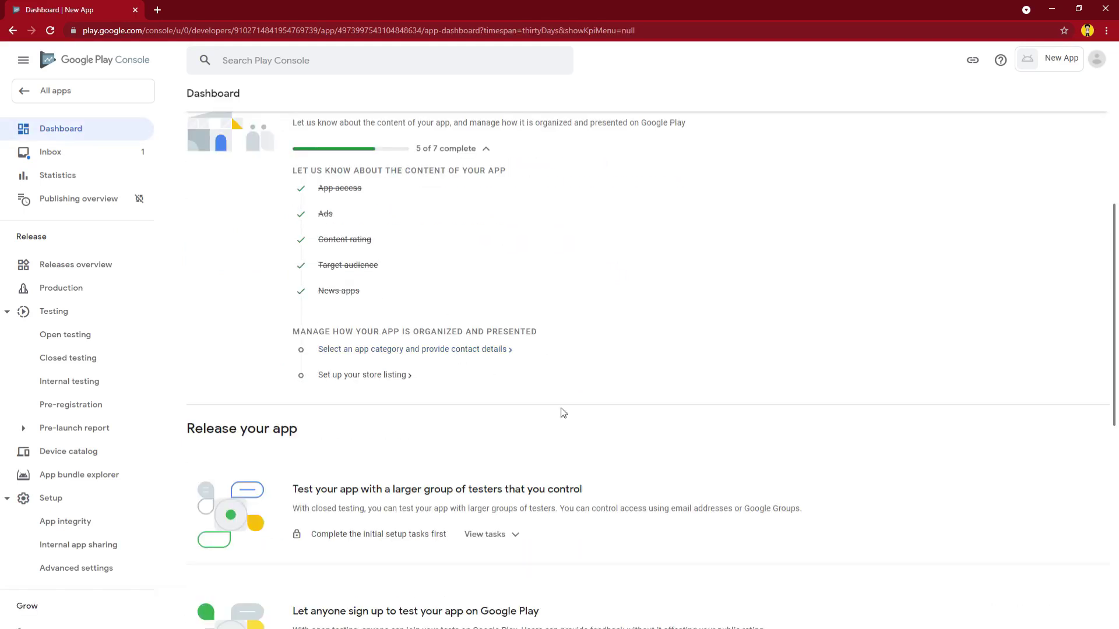
{"action": "left_click", "coordinate": [485, 349]}
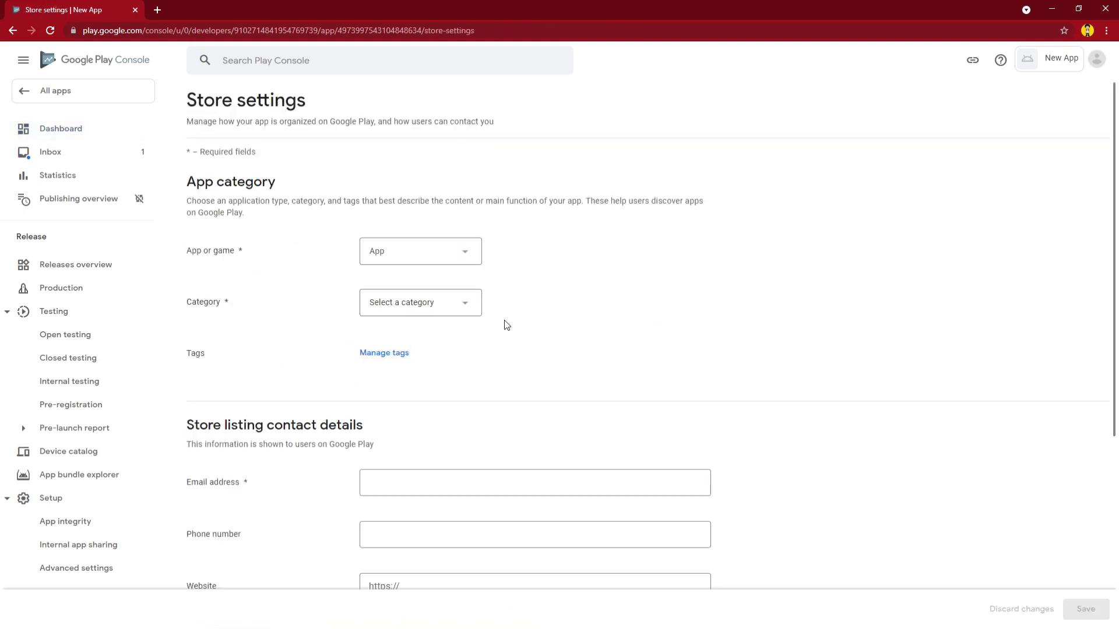
Set the app category to Productivity
{"action": "left_click", "coordinate": [462, 305]}
{"action": "scroll", "coordinate": [437, 338], "scroll_direction": "down", "scroll_amount": 2}
{"action": "scroll", "coordinate": [436, 338], "scroll_direction": "down", "scroll_amount": 5}
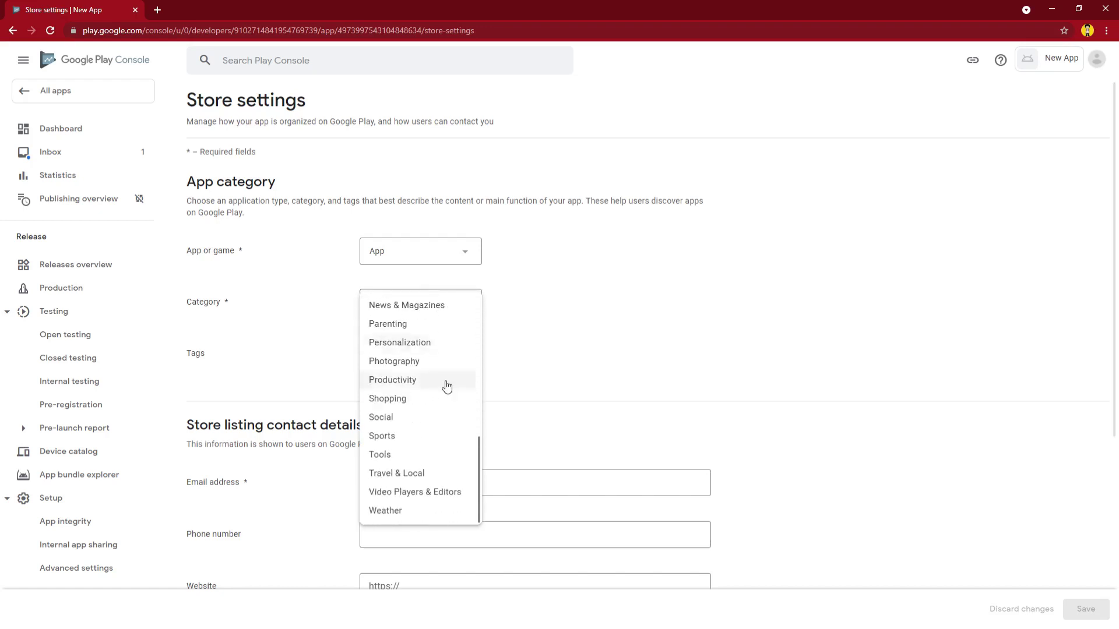
{"action": "left_click", "coordinate": [388, 379]}
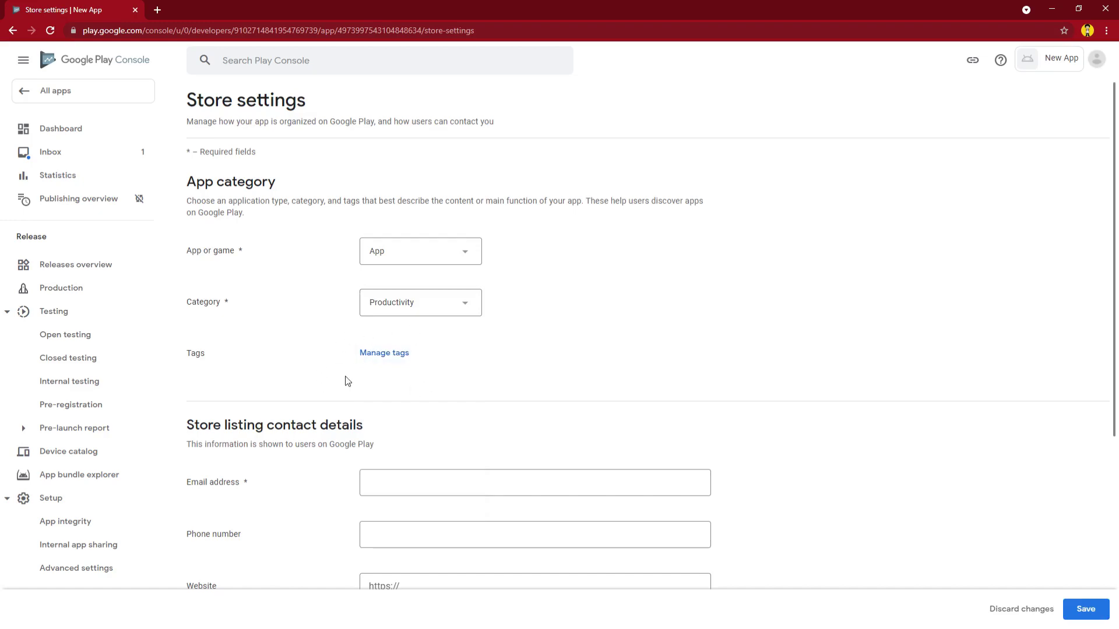
Browse the app tag list and close it without adding any tags
{"action": "left_click", "coordinate": [376, 353]}
{"action": "scroll", "coordinate": [218, 342], "scroll_direction": "down", "scroll_amount": 5}
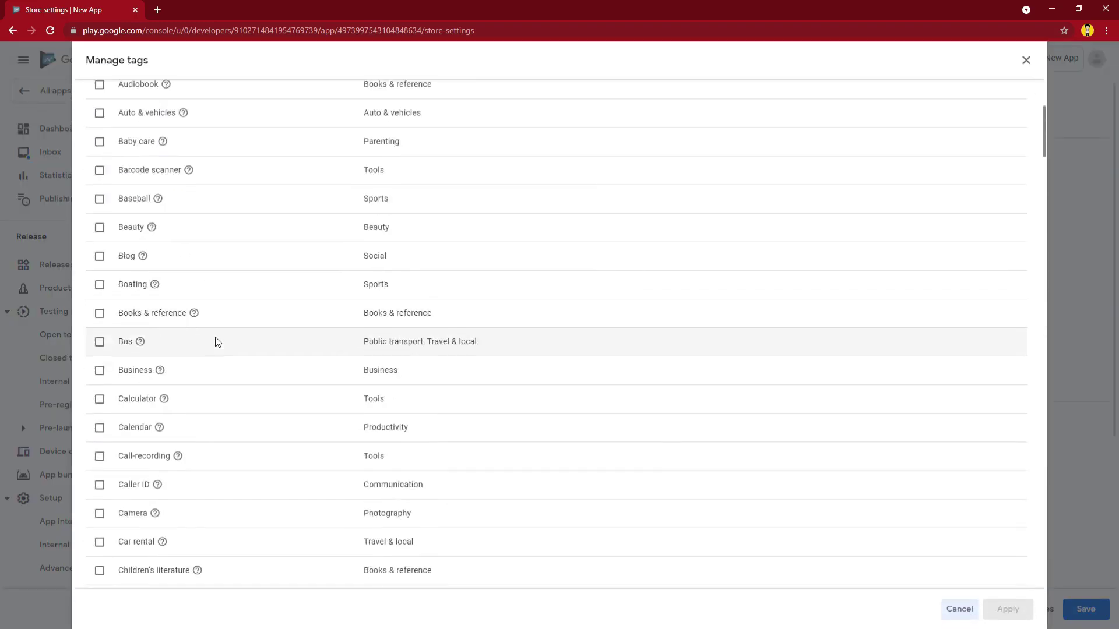
{"action": "scroll", "coordinate": [217, 342], "scroll_direction": "down", "scroll_amount": 8}
{"action": "scroll", "coordinate": [218, 342], "scroll_direction": "up", "scroll_amount": 11}
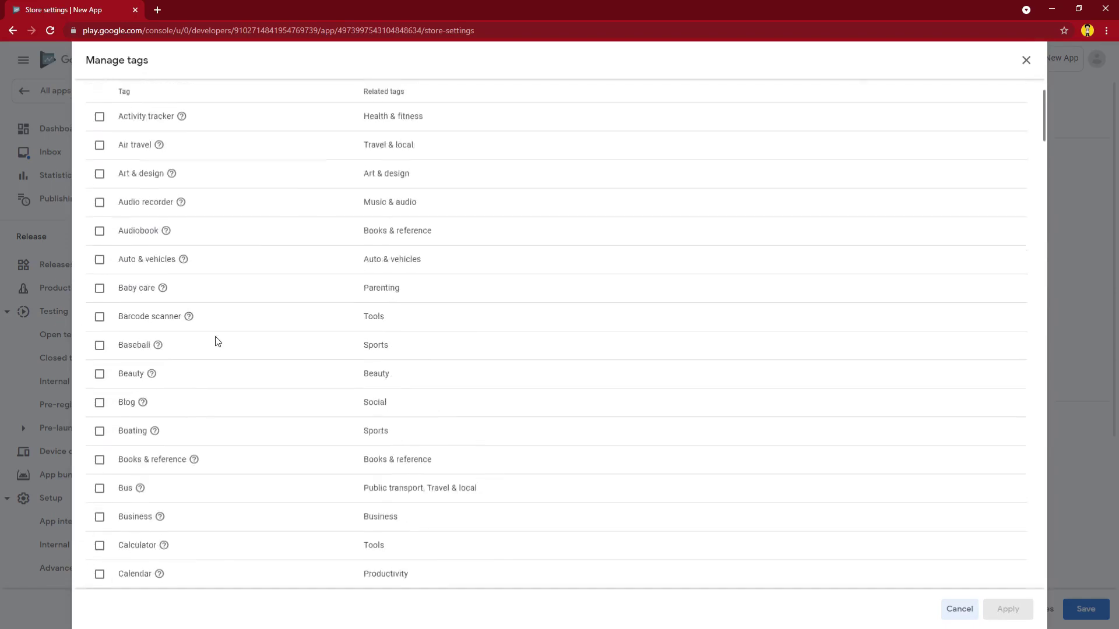
{"action": "scroll", "coordinate": [217, 342], "scroll_direction": "up", "scroll_amount": 3}
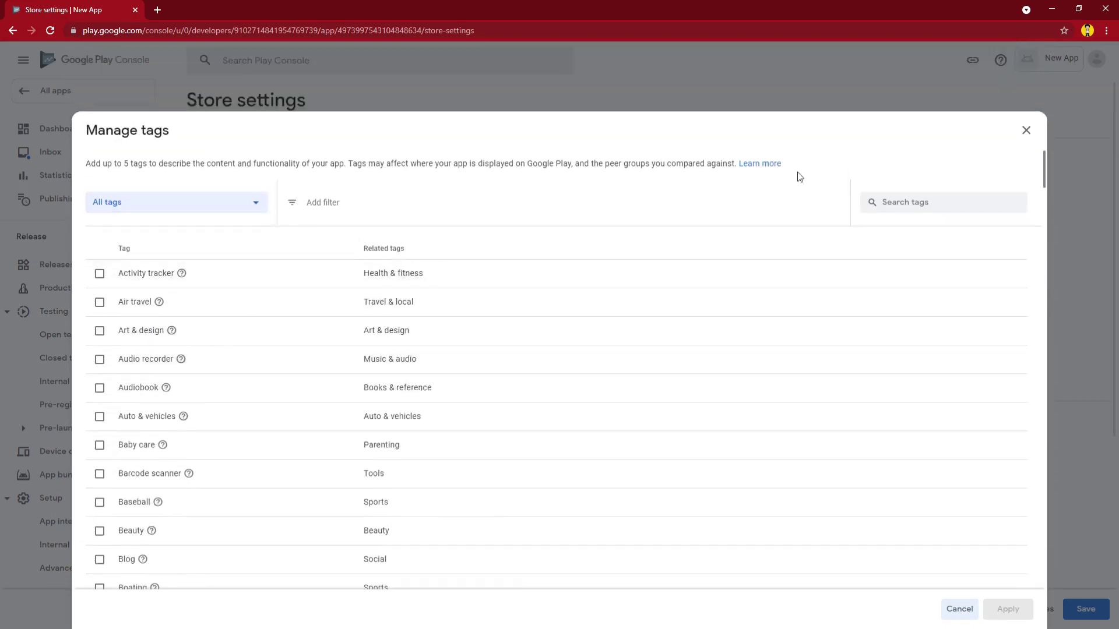
{"action": "left_click", "coordinate": [1026, 132]}
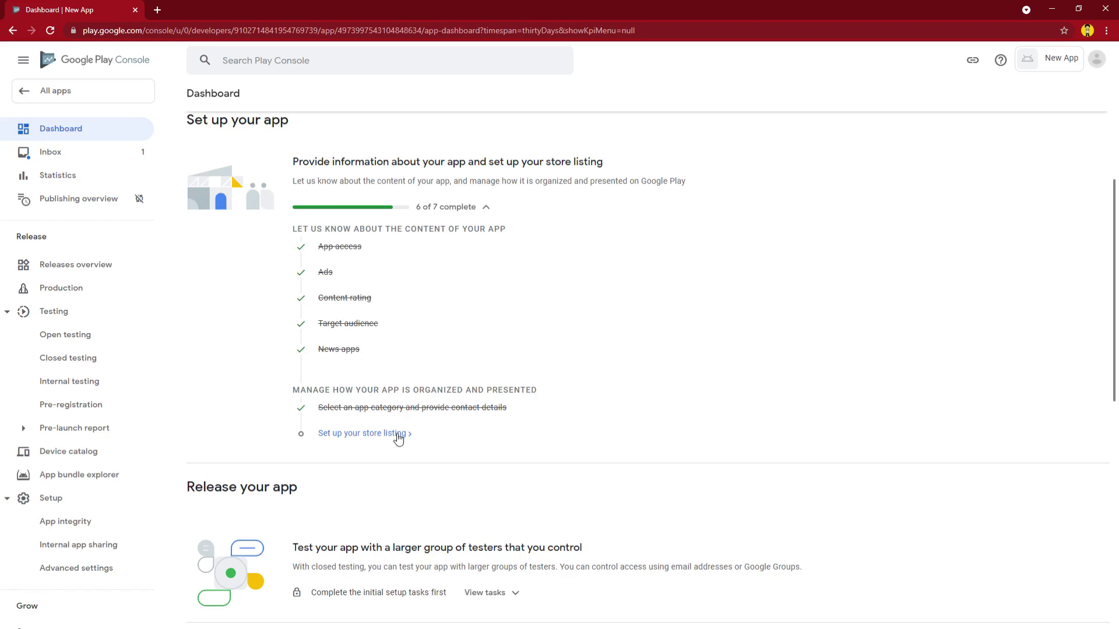
{"action": "left_click", "coordinate": [394, 433]}
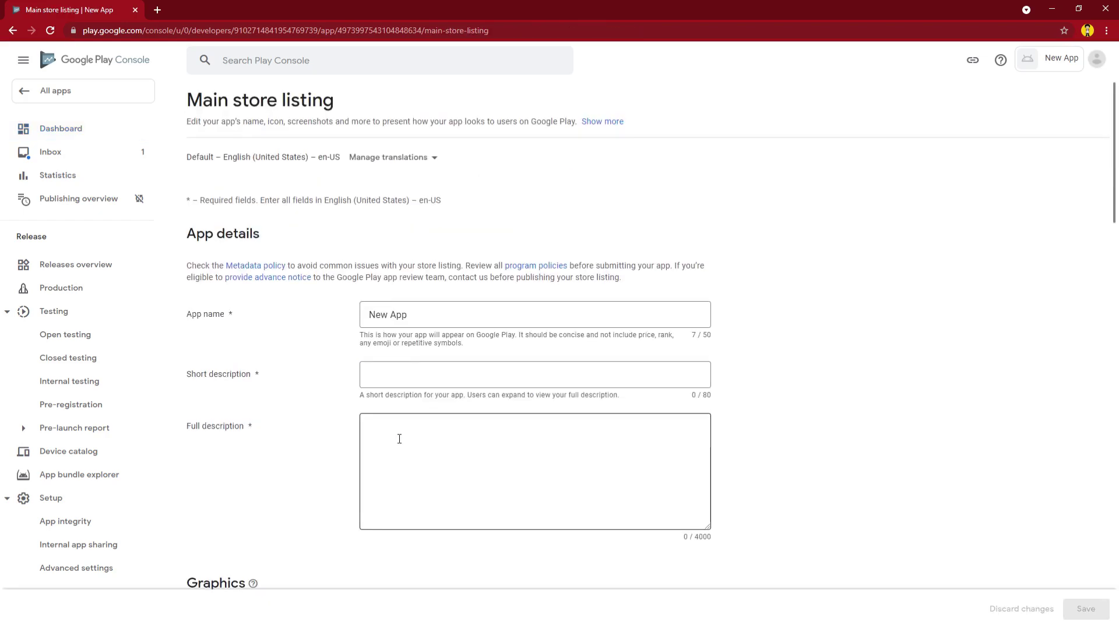
{"action": "scroll", "coordinate": [280, 406], "scroll_direction": "down", "scroll_amount": 2}
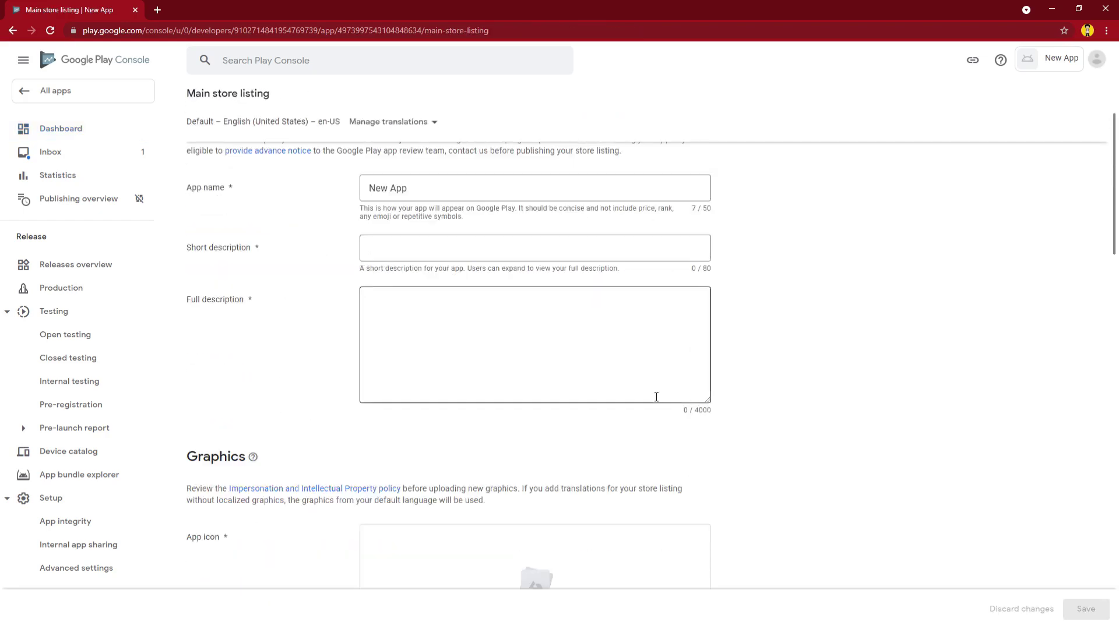
{"action": "scroll", "coordinate": [382, 287], "scroll_direction": "up", "scroll_amount": 2}
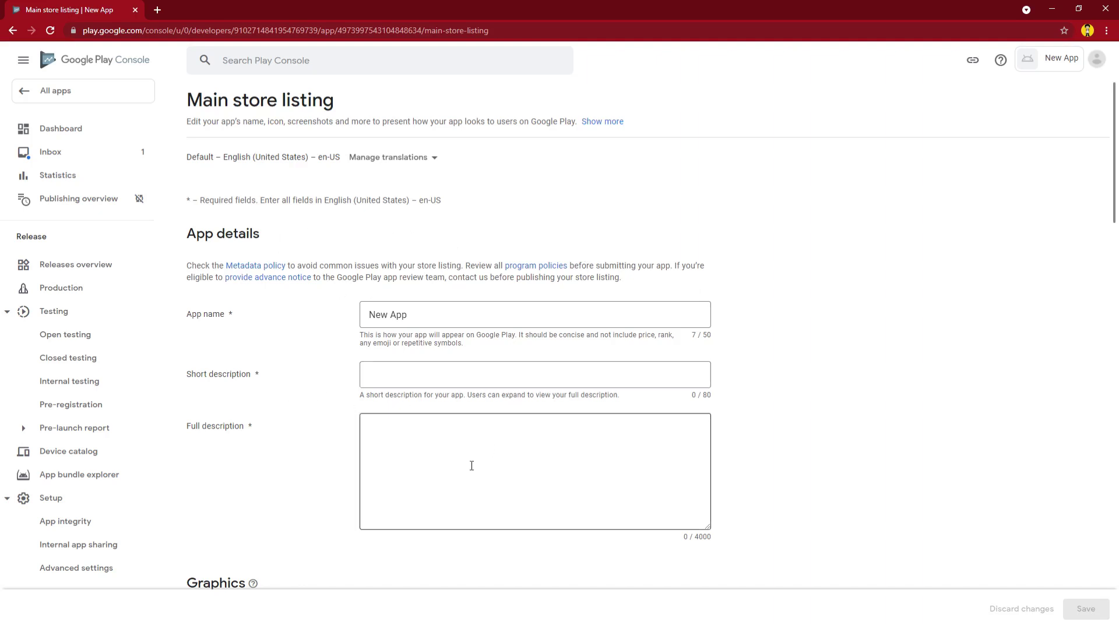
{"action": "scroll", "coordinate": [452, 465], "scroll_direction": "down", "scroll_amount": 3}
{"action": "scroll", "coordinate": [487, 461], "scroll_direction": "up", "scroll_amount": 2}
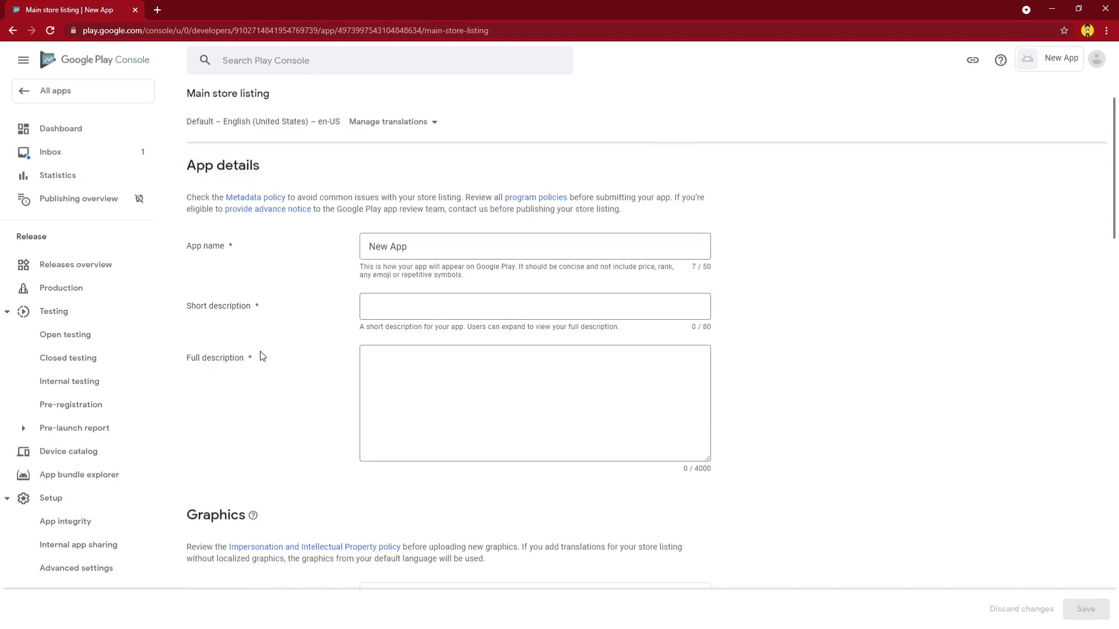
{"action": "left_click", "coordinate": [379, 307]}
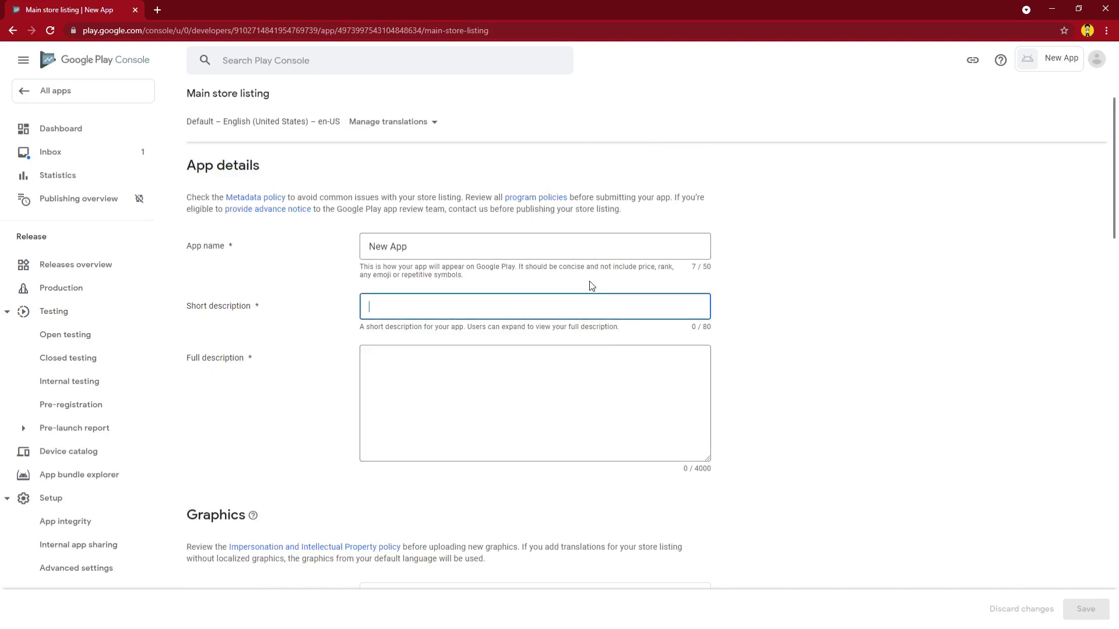
{"action": "scroll", "coordinate": [230, 332], "scroll_direction": "down", "scroll_amount": 6}
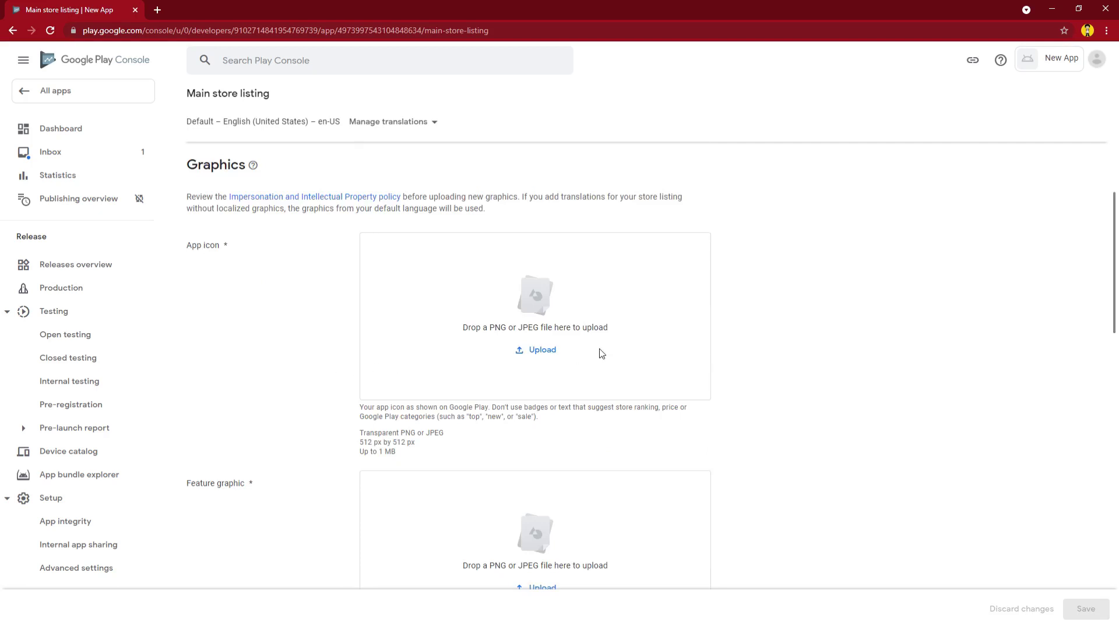
{"action": "scroll", "coordinate": [601, 354], "scroll_direction": "down", "scroll_amount": 3}
{"action": "scroll", "coordinate": [612, 388], "scroll_direction": "down", "scroll_amount": 3}
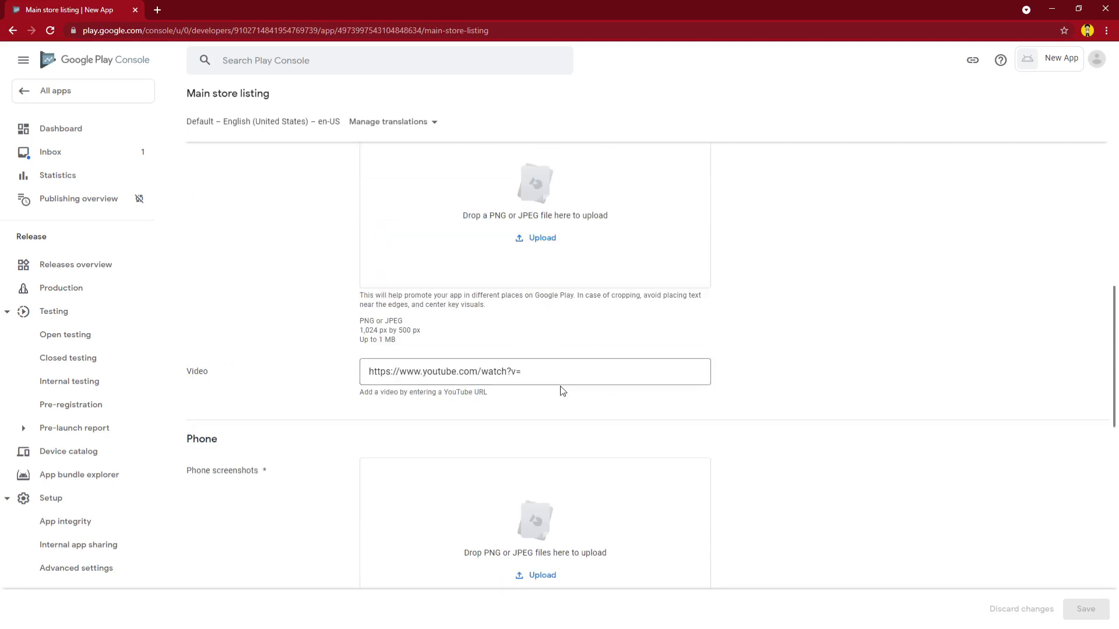
{"action": "scroll", "coordinate": [441, 374], "scroll_direction": "down", "scroll_amount": 1}
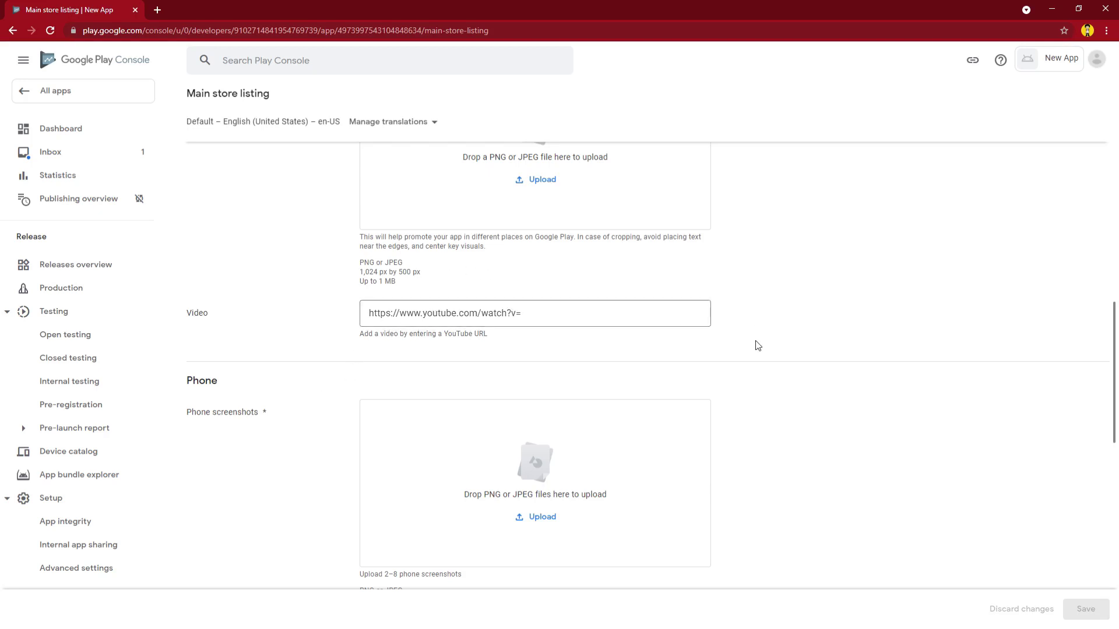
{"action": "scroll", "coordinate": [688, 401], "scroll_direction": "down", "scroll_amount": 4}
{"action": "scroll", "coordinate": [688, 402], "scroll_direction": "down", "scroll_amount": 6}
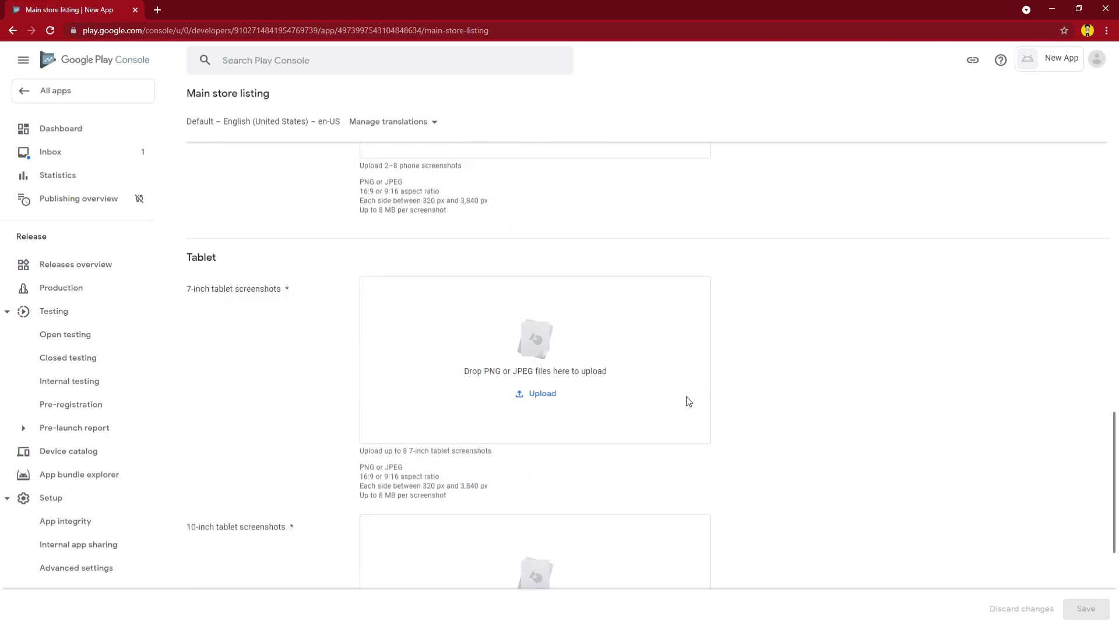
{"action": "scroll", "coordinate": [559, 297], "scroll_direction": "down", "scroll_amount": 2}
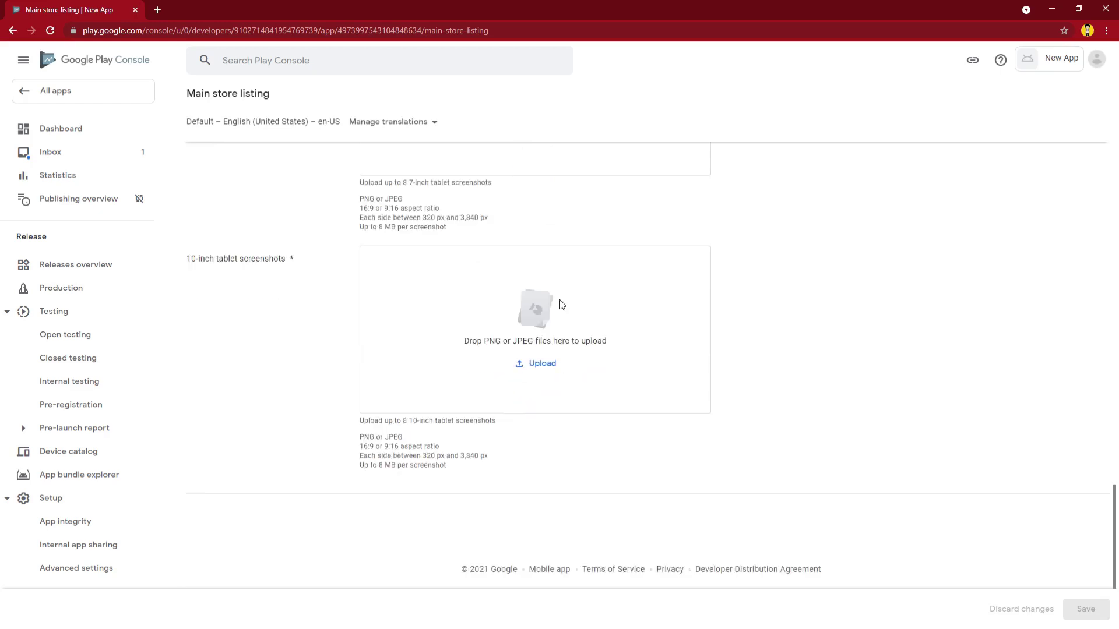
{"action": "scroll", "coordinate": [580, 338], "scroll_direction": "up", "scroll_amount": 14}
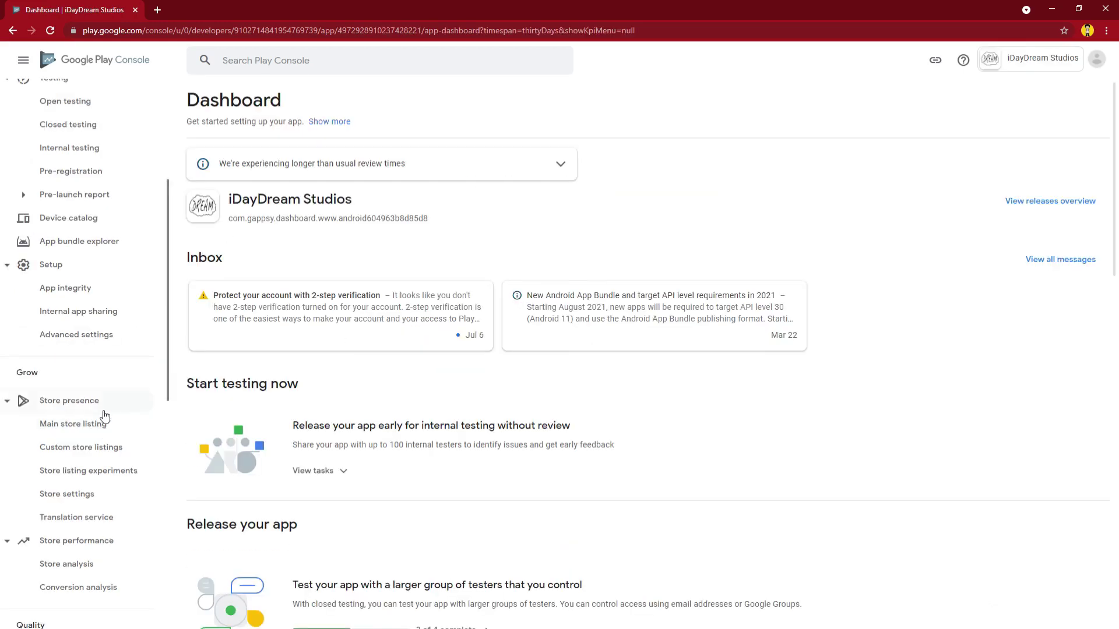
Open iDayDream Studios' main store listing and scroll through the tablet screenshot sections
{"action": "left_click", "coordinate": [105, 419]}
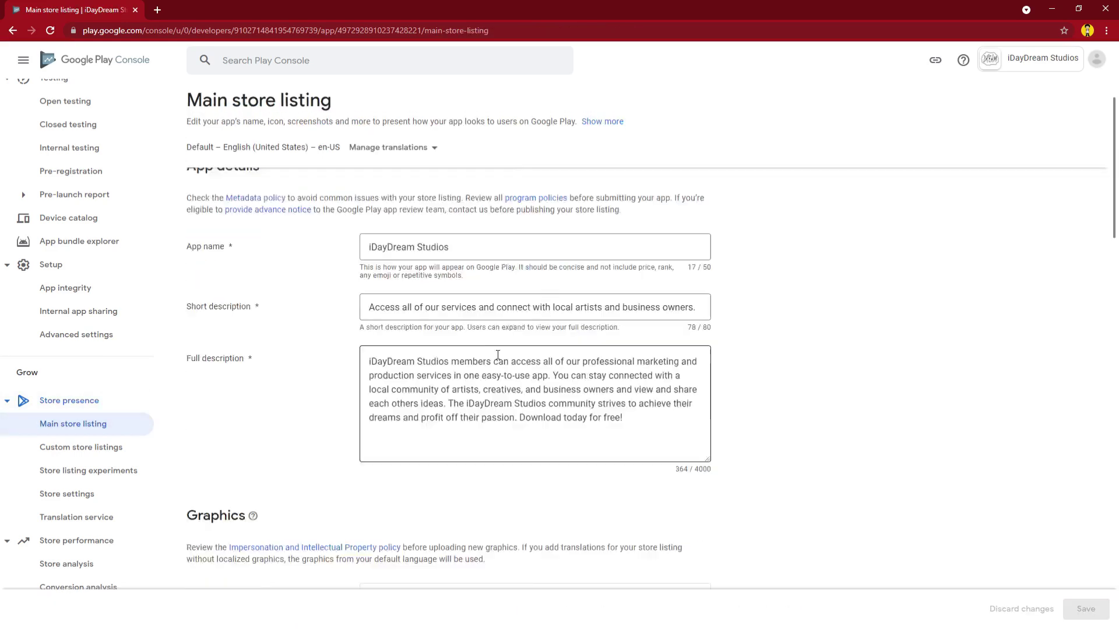
{"action": "scroll", "coordinate": [492, 349], "scroll_direction": "down", "scroll_amount": 9}
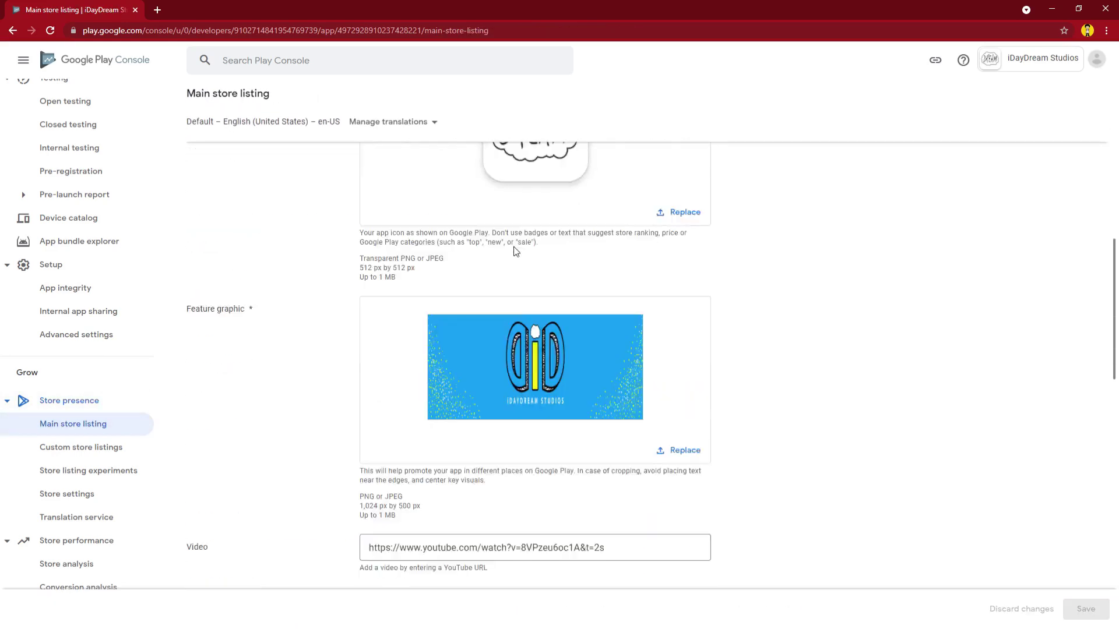
{"action": "scroll", "coordinate": [522, 338], "scroll_direction": "down", "scroll_amount": 5}
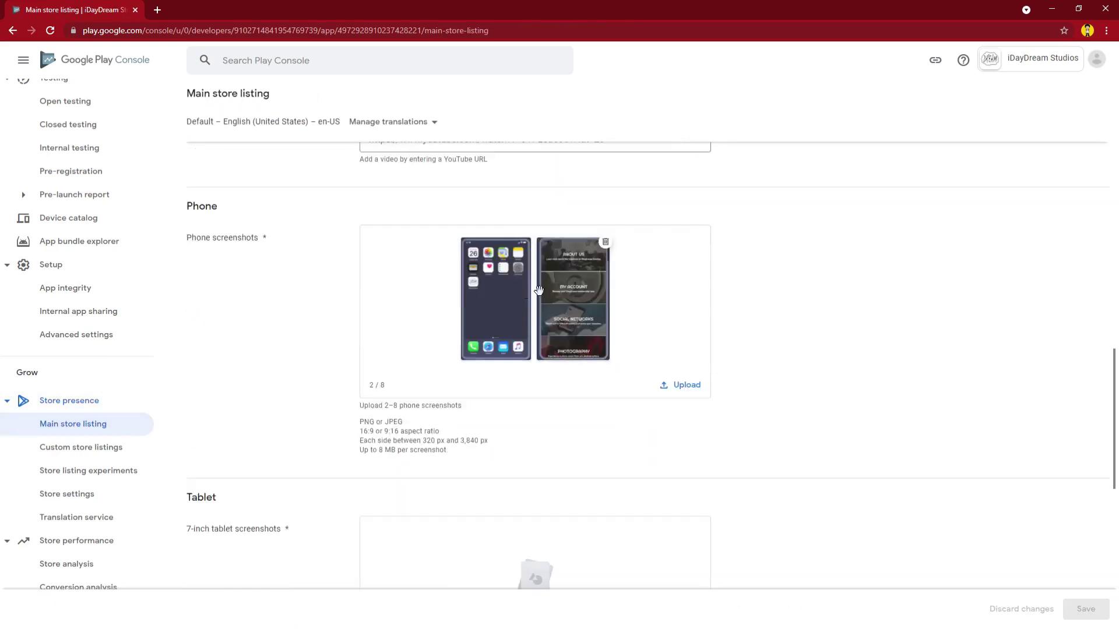
{"action": "scroll", "coordinate": [526, 294], "scroll_direction": "down", "scroll_amount": 4}
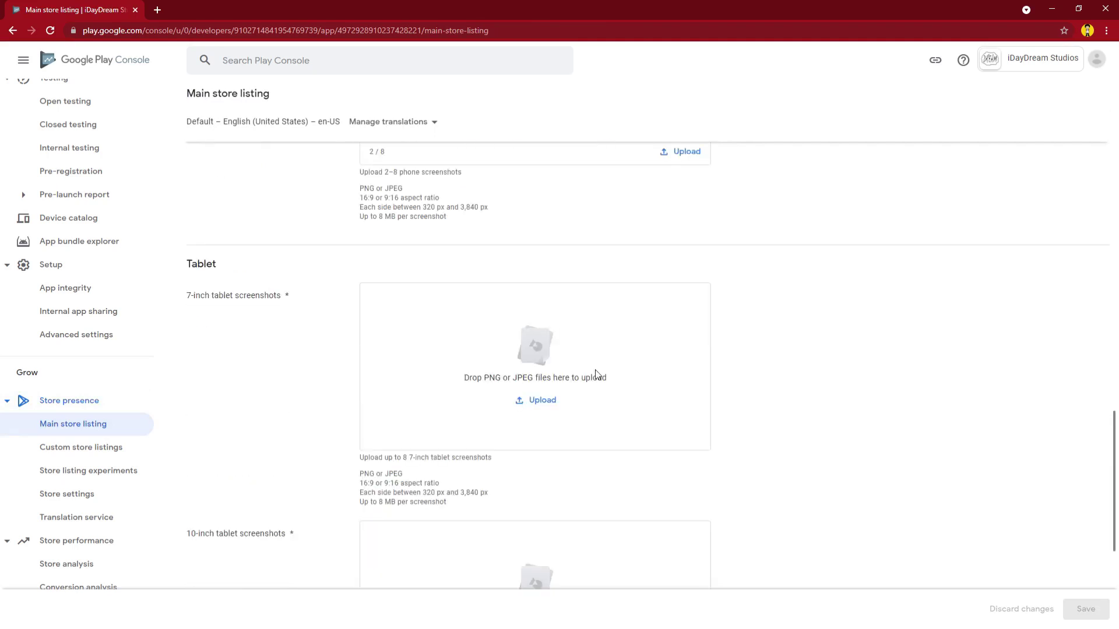
{"action": "scroll", "coordinate": [596, 373], "scroll_direction": "down", "scroll_amount": 1}
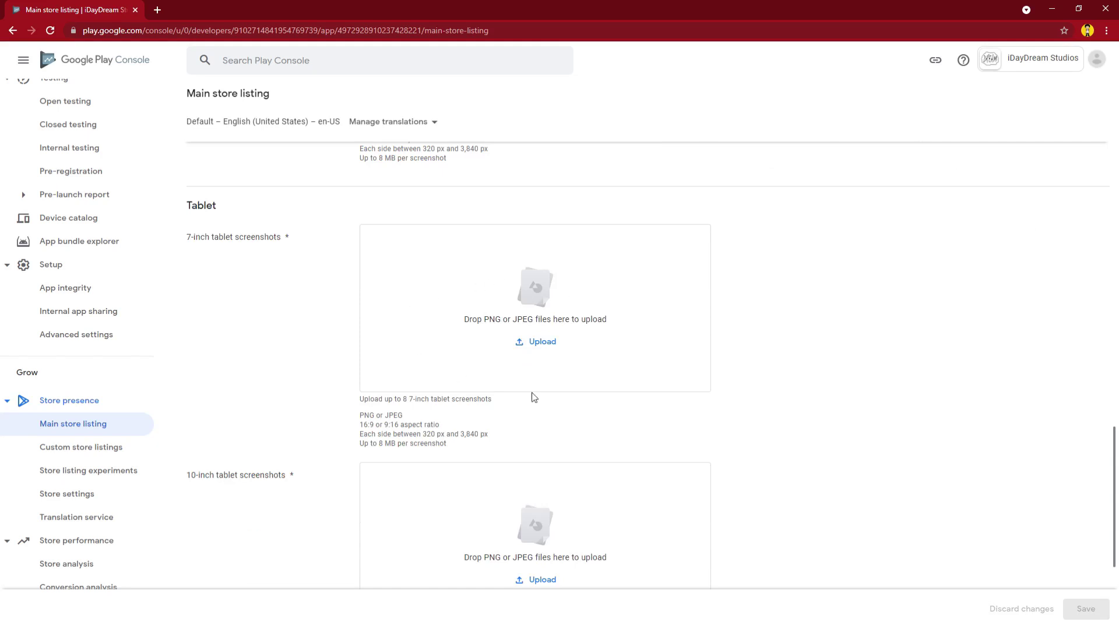
{"action": "scroll", "coordinate": [508, 348], "scroll_direction": "down", "scroll_amount": 2}
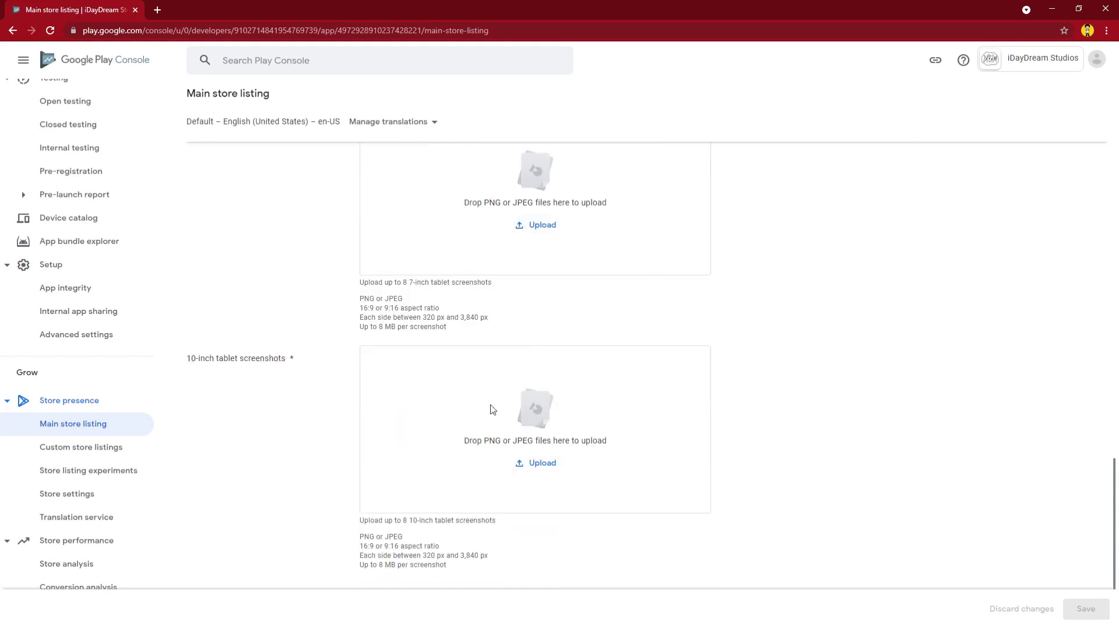
{"action": "scroll", "coordinate": [569, 399], "scroll_direction": "down", "scroll_amount": 2}
{"action": "scroll", "coordinate": [565, 395], "scroll_direction": "up", "scroll_amount": 10}
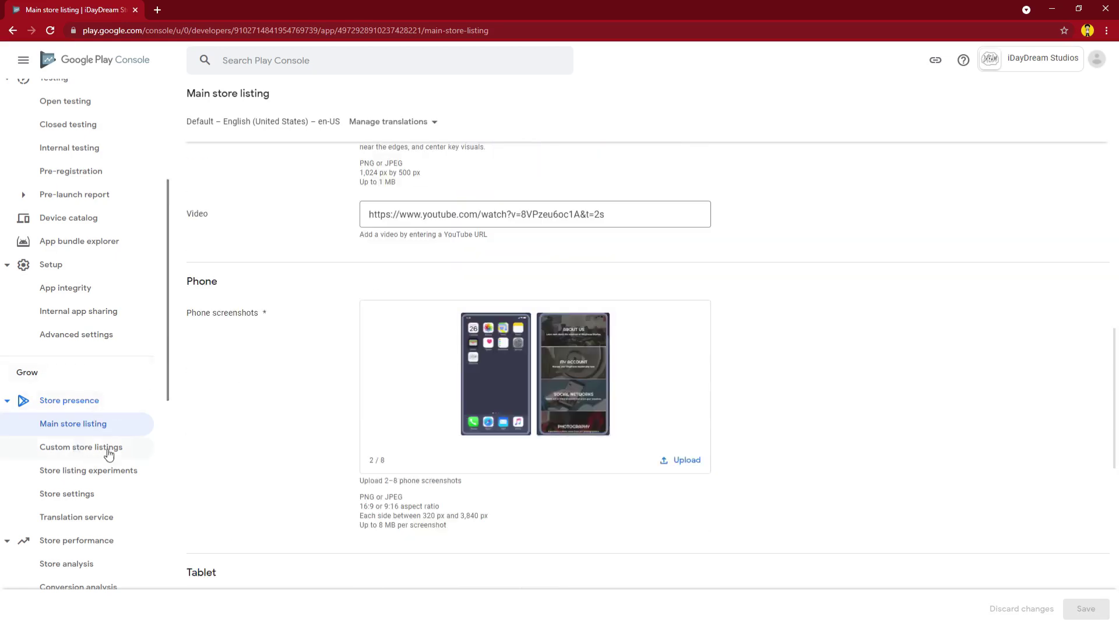
{"action": "scroll", "coordinate": [105, 408], "scroll_direction": "down", "scroll_amount": 2}
Start a new custom store listing from the Custom store listings page and scroll through its form
{"action": "left_click", "coordinate": [100, 332]}
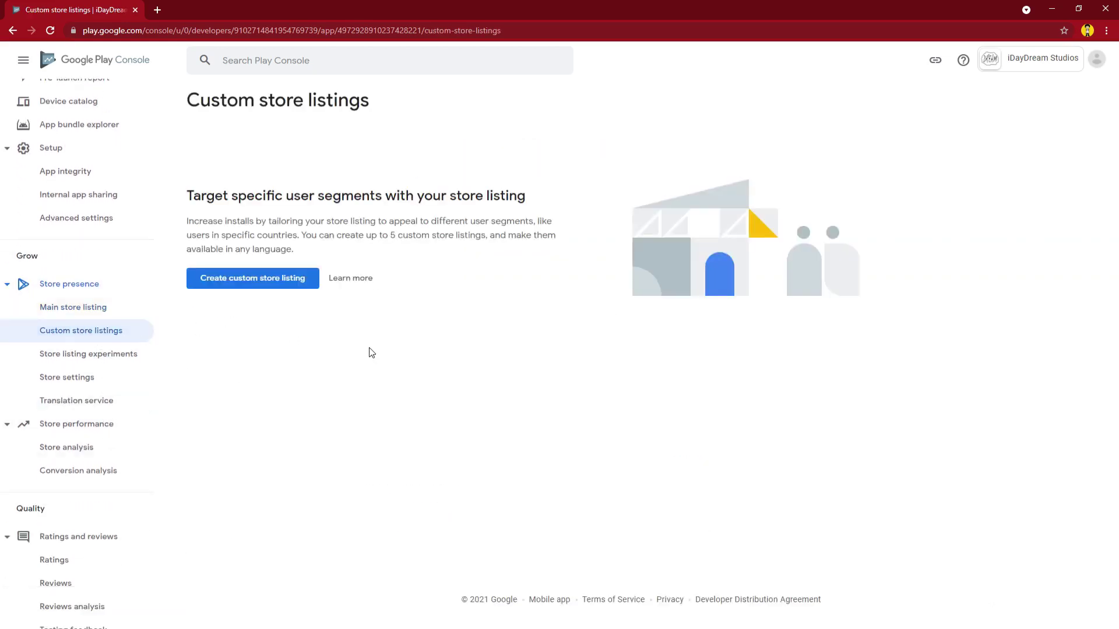
{"action": "left_click", "coordinate": [290, 279]}
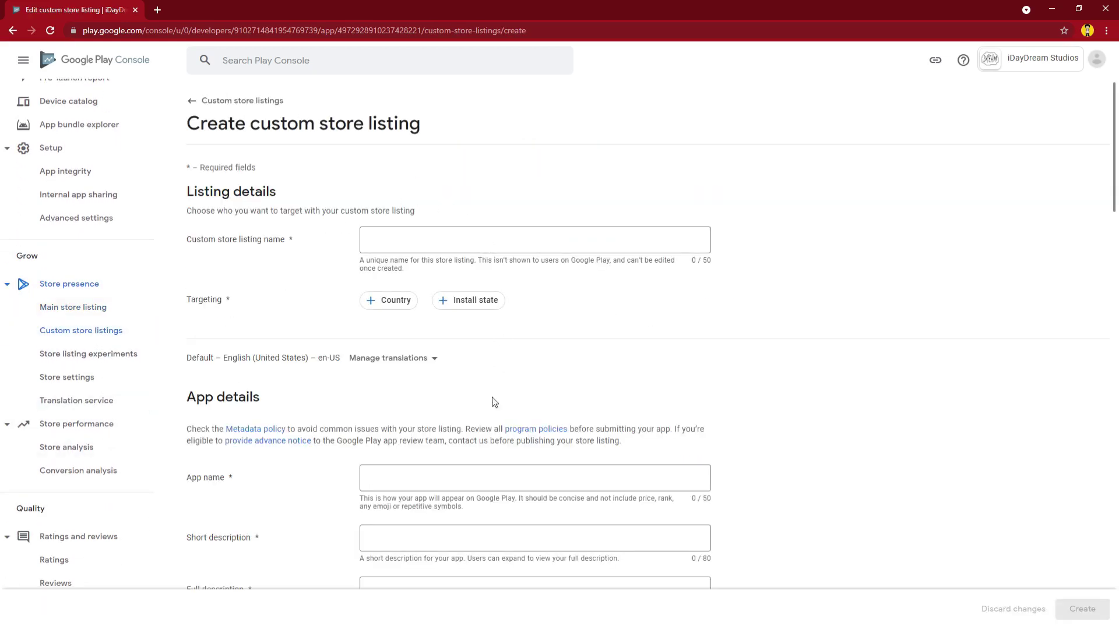
{"action": "scroll", "coordinate": [488, 441], "scroll_direction": "down", "scroll_amount": 2}
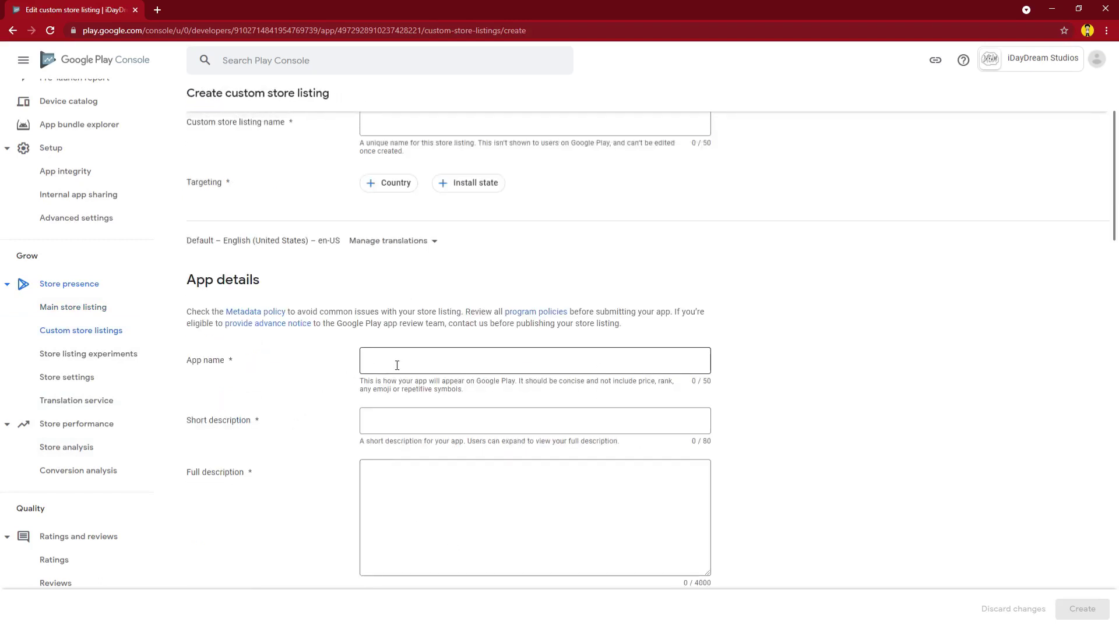
{"action": "scroll", "coordinate": [402, 362], "scroll_direction": "up", "scroll_amount": 2}
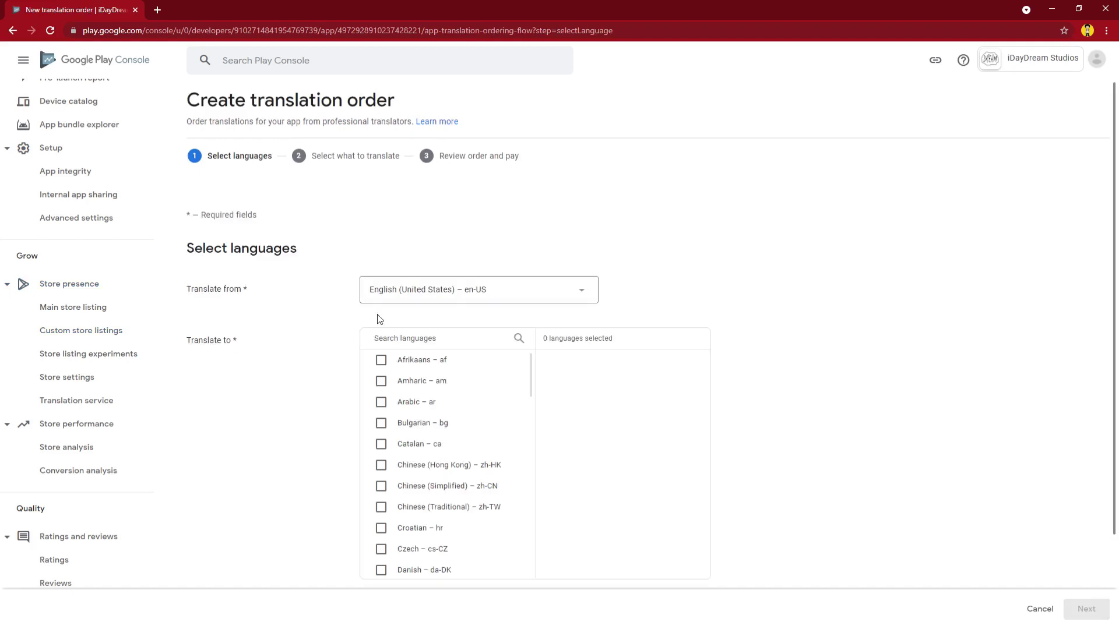
{"action": "scroll", "coordinate": [490, 401], "scroll_direction": "down", "scroll_amount": 1}
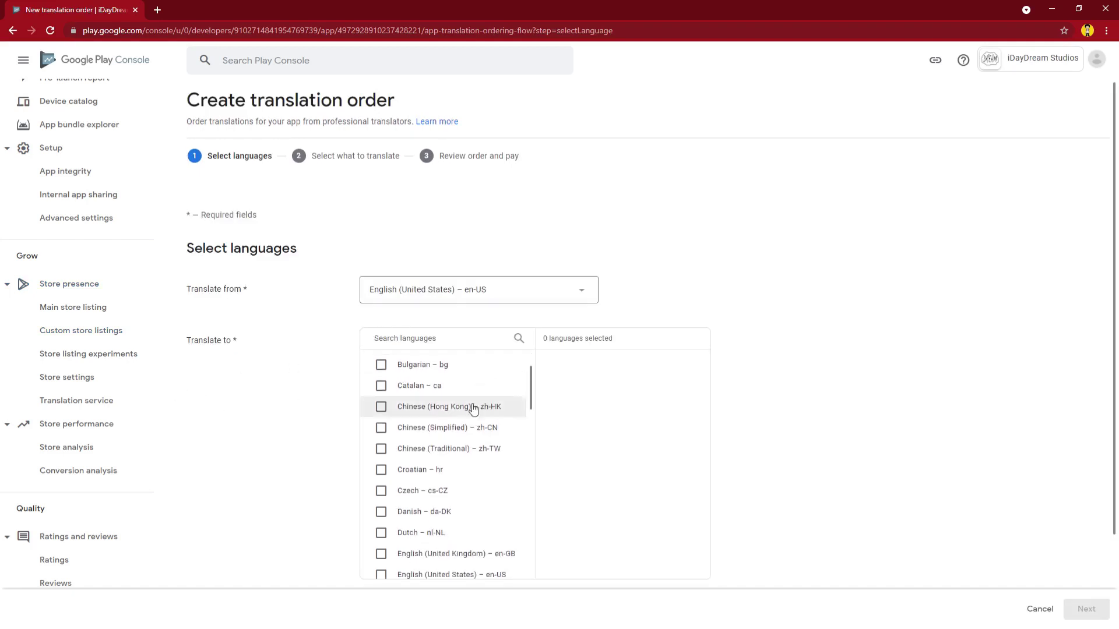
{"action": "scroll", "coordinate": [304, 400], "scroll_direction": "down", "scroll_amount": 2}
{"action": "scroll", "coordinate": [95, 367], "scroll_direction": "down", "scroll_amount": 2}
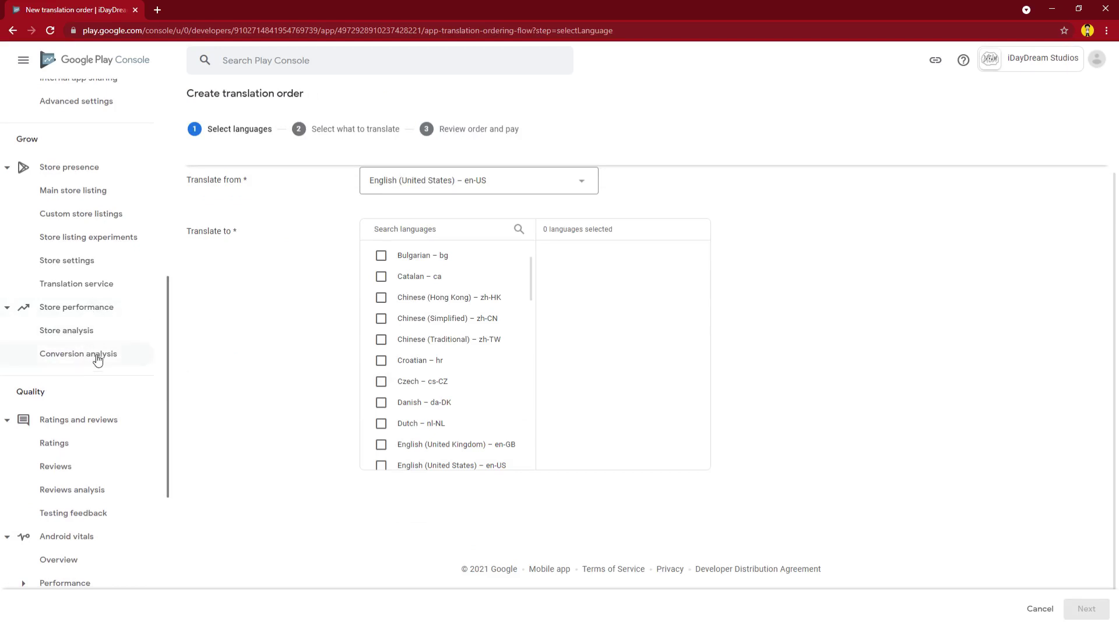
Check the conversion analysis and store analysis reports, scrolling through the store analysis cards
{"action": "left_click", "coordinate": [97, 358]}
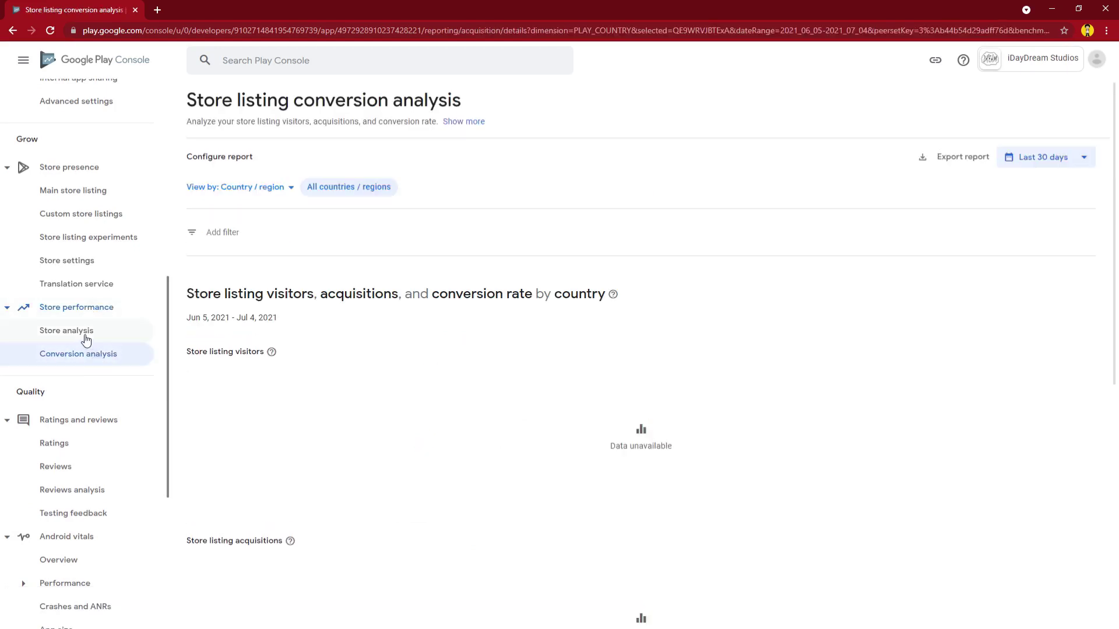
{"action": "left_click", "coordinate": [88, 338]}
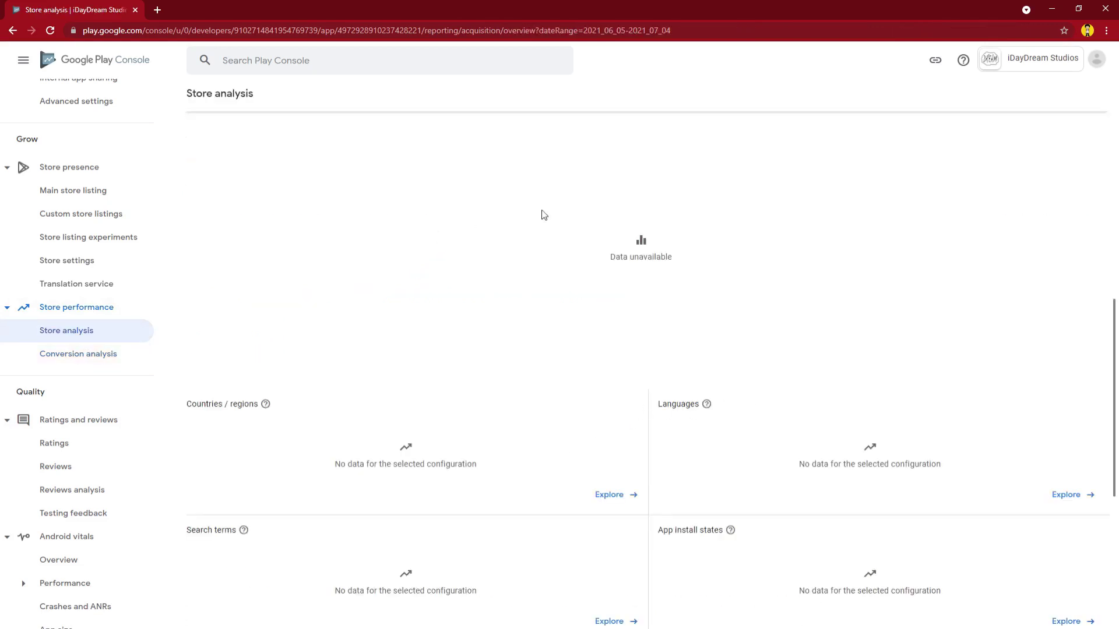
{"action": "scroll", "coordinate": [817, 356], "scroll_direction": "down", "scroll_amount": 5}
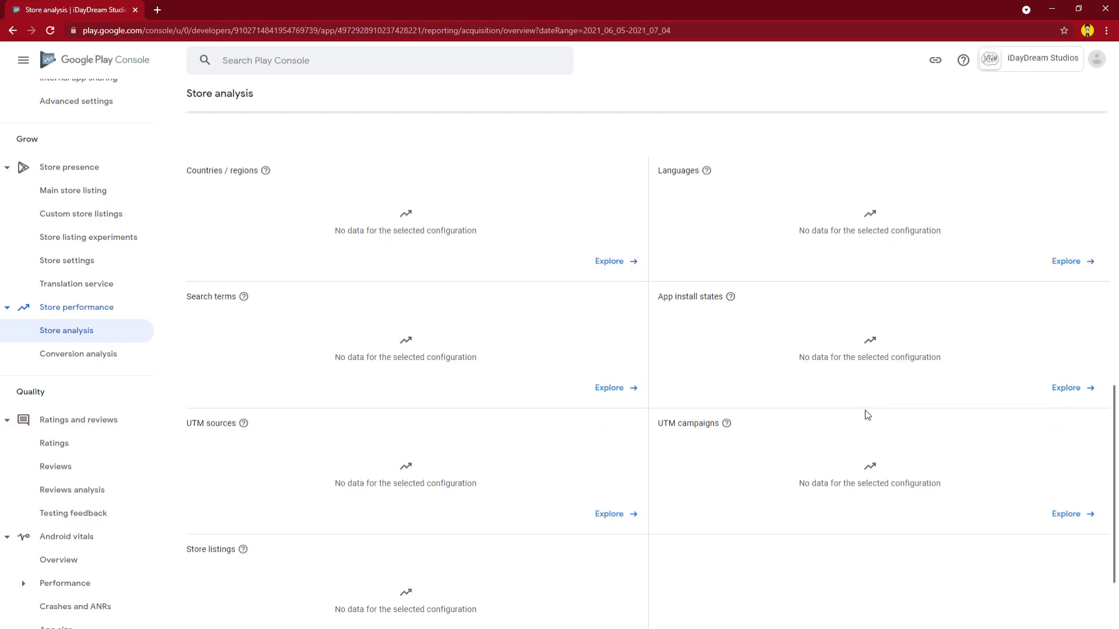
{"action": "scroll", "coordinate": [769, 446], "scroll_direction": "up", "scroll_amount": 3}
{"action": "scroll", "coordinate": [769, 446], "scroll_direction": "up", "scroll_amount": 6}
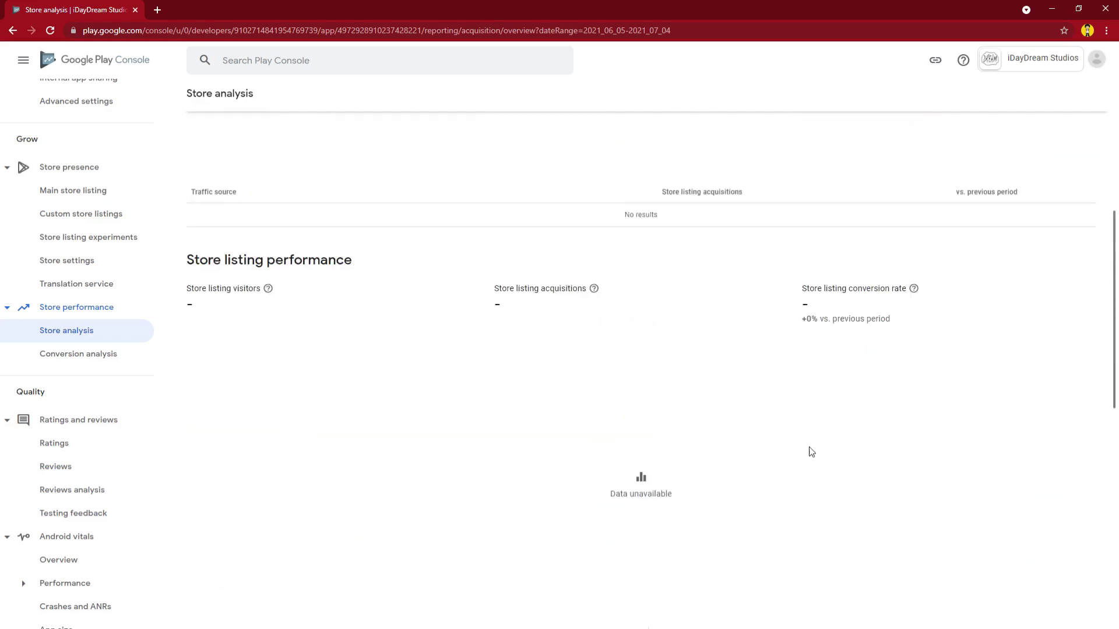
{"action": "scroll", "coordinate": [807, 451], "scroll_direction": "down", "scroll_amount": 8}
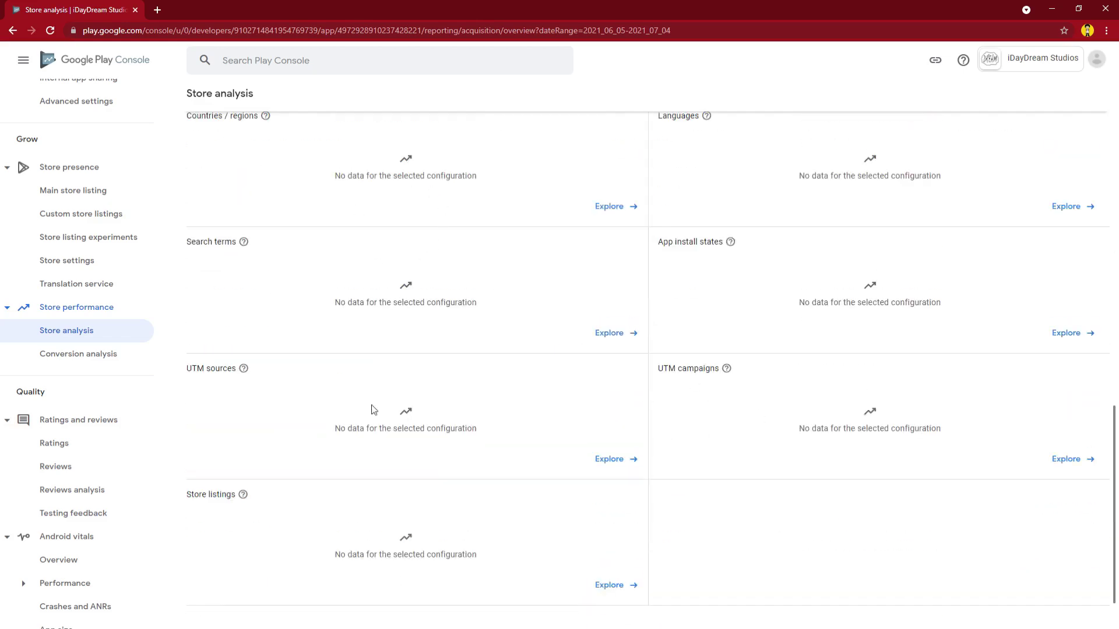
{"action": "scroll", "coordinate": [729, 452], "scroll_direction": "up", "scroll_amount": 3}
{"action": "scroll", "coordinate": [845, 488], "scroll_direction": "up", "scroll_amount": 3}
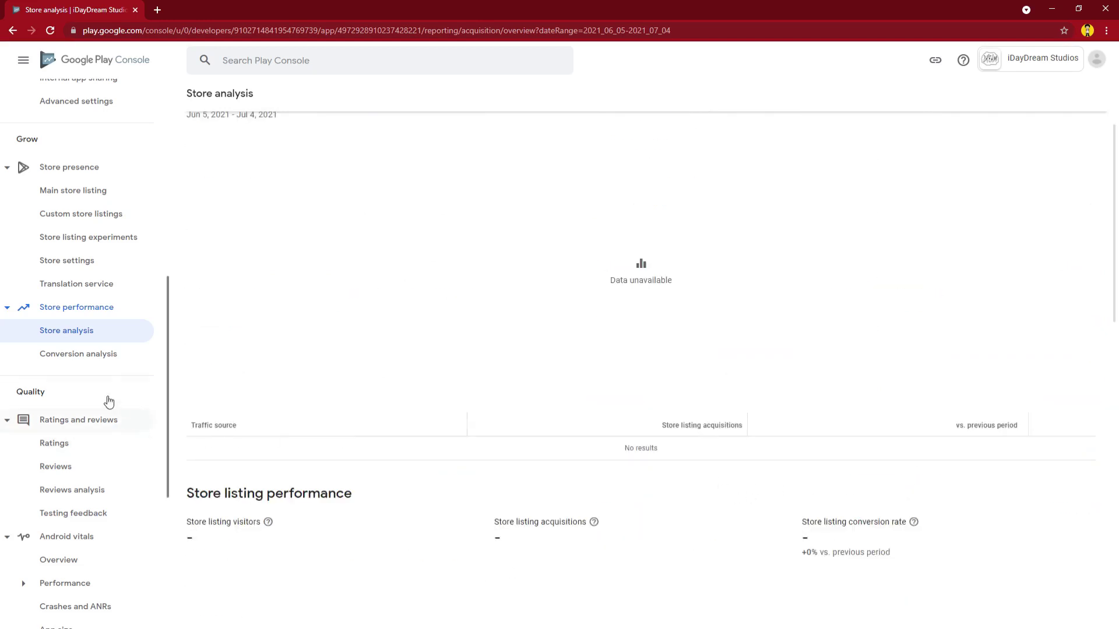
Review the conversion analysis report again, then go to the Ratings overview
{"action": "left_click", "coordinate": [78, 354]}
{"action": "scroll", "coordinate": [657, 416], "scroll_direction": "down", "scroll_amount": 5}
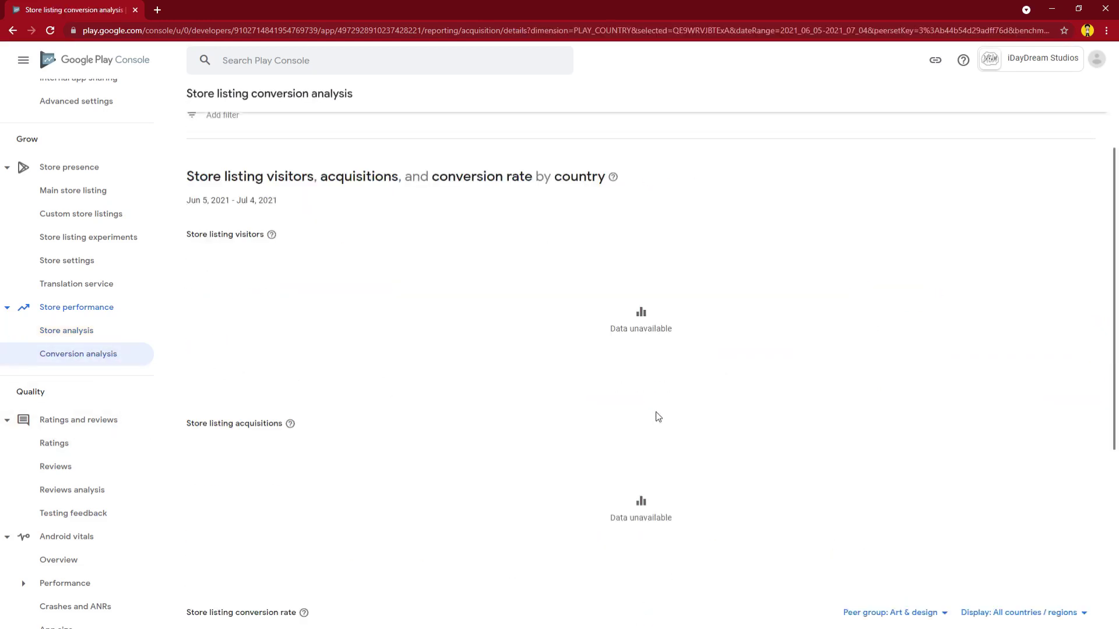
{"action": "scroll", "coordinate": [657, 417], "scroll_direction": "up", "scroll_amount": 3}
{"action": "scroll", "coordinate": [83, 329], "scroll_direction": "down", "scroll_amount": 2}
{"action": "left_click", "coordinate": [87, 332]}
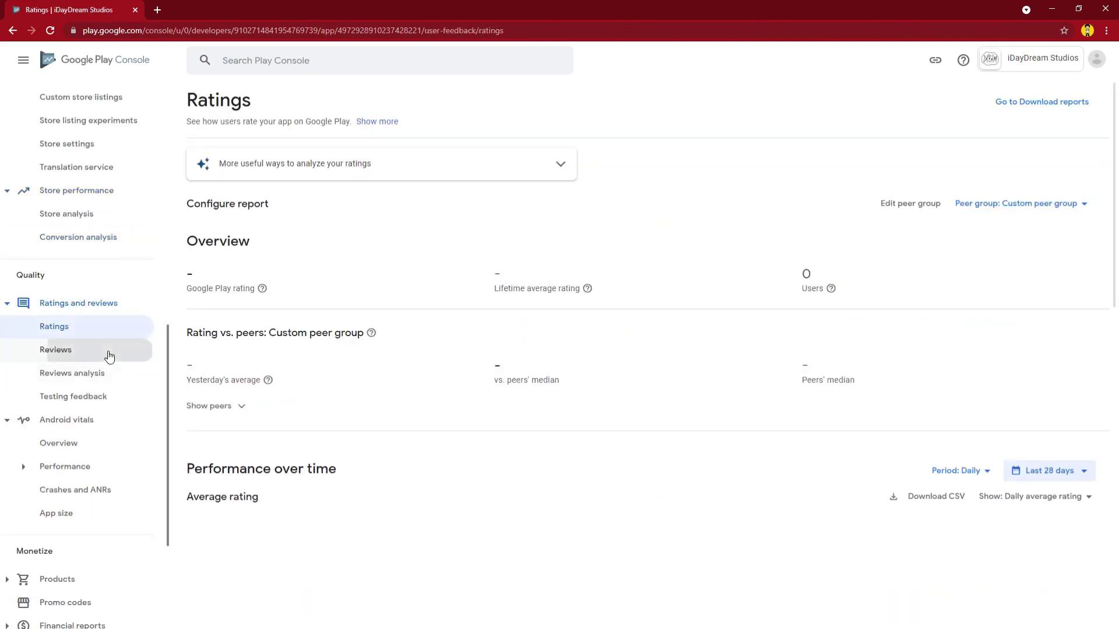
Look over the Reviews, Reviews analysis and Testing feedback pages
{"action": "left_click", "coordinate": [108, 351]}
{"action": "left_click", "coordinate": [105, 376]}
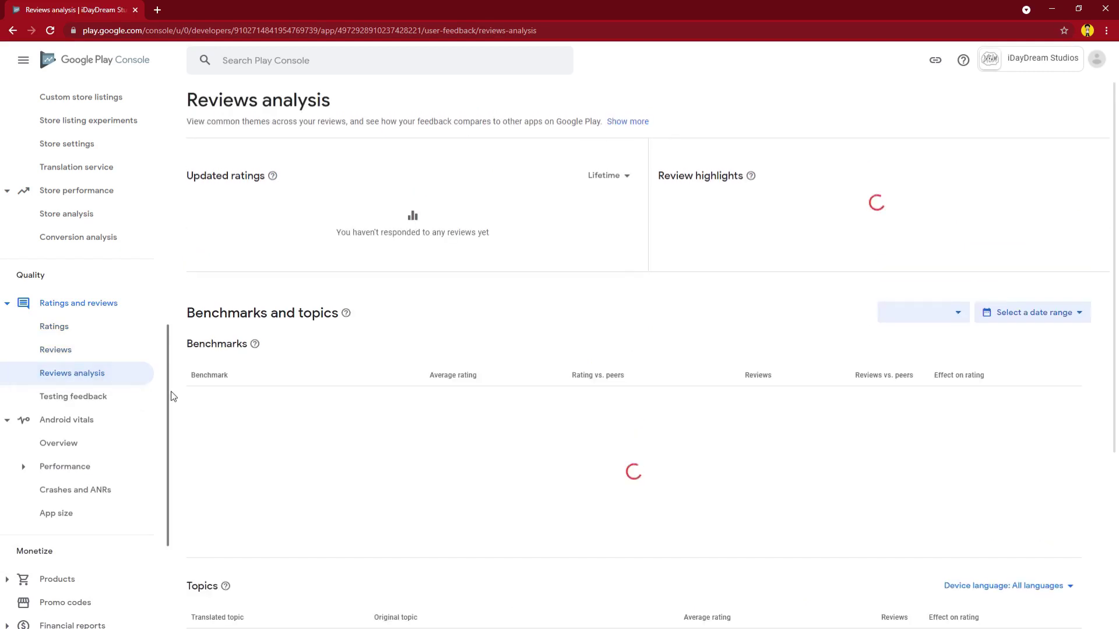
{"action": "left_click", "coordinate": [113, 403]}
{"action": "scroll", "coordinate": [107, 402], "scroll_direction": "down", "scroll_amount": 4}
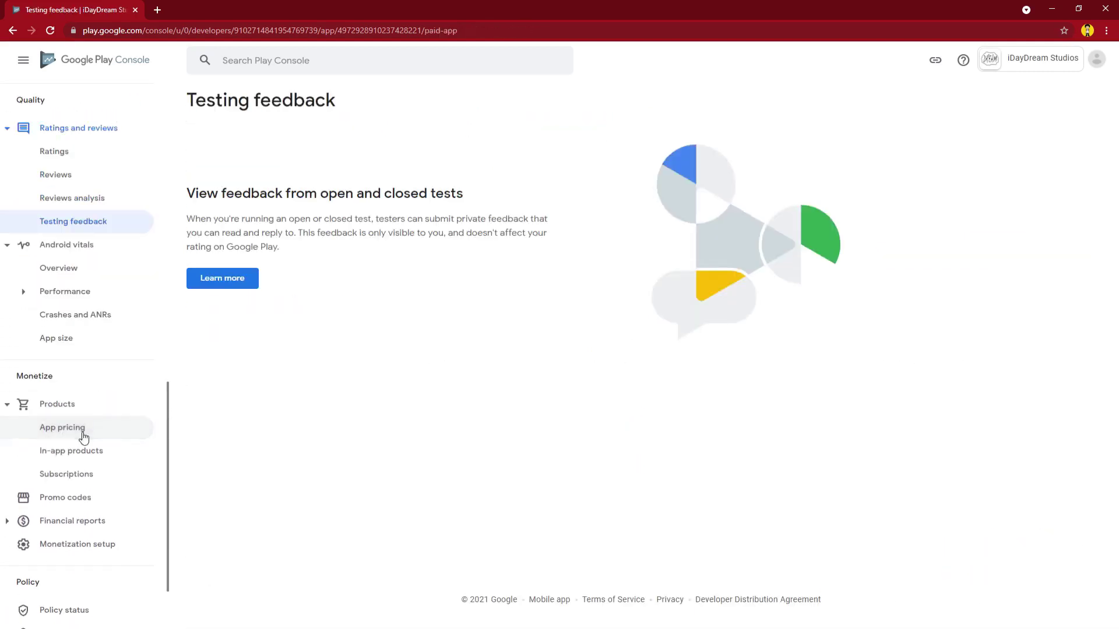
Check App pricing and In-app products, then begin setting up a merchant account
{"action": "left_click", "coordinate": [82, 430]}
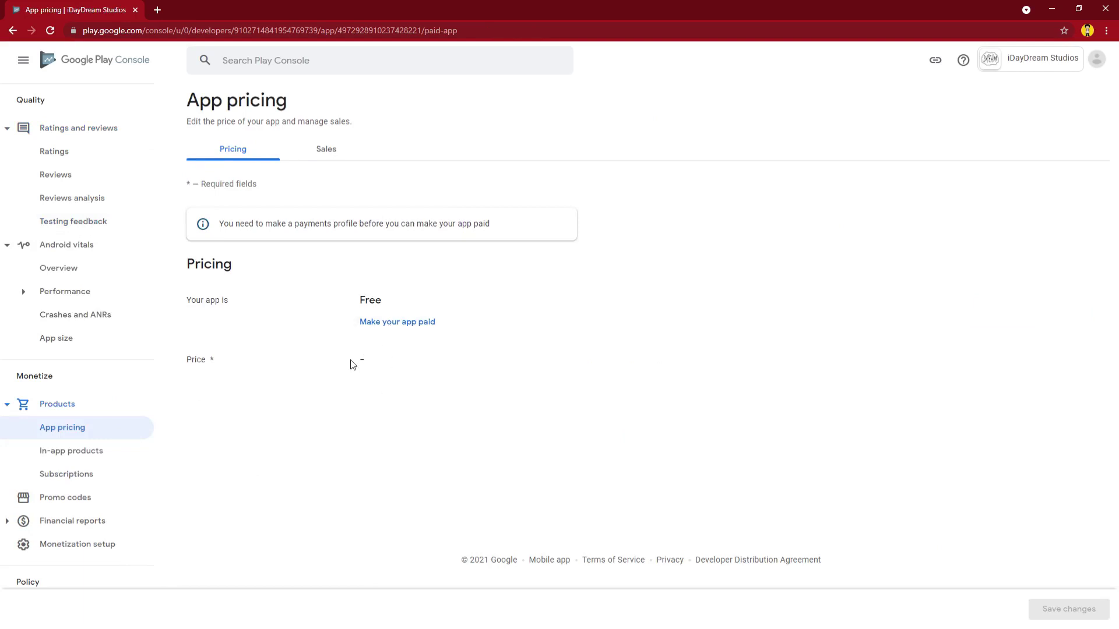
{"action": "left_click", "coordinate": [114, 455]}
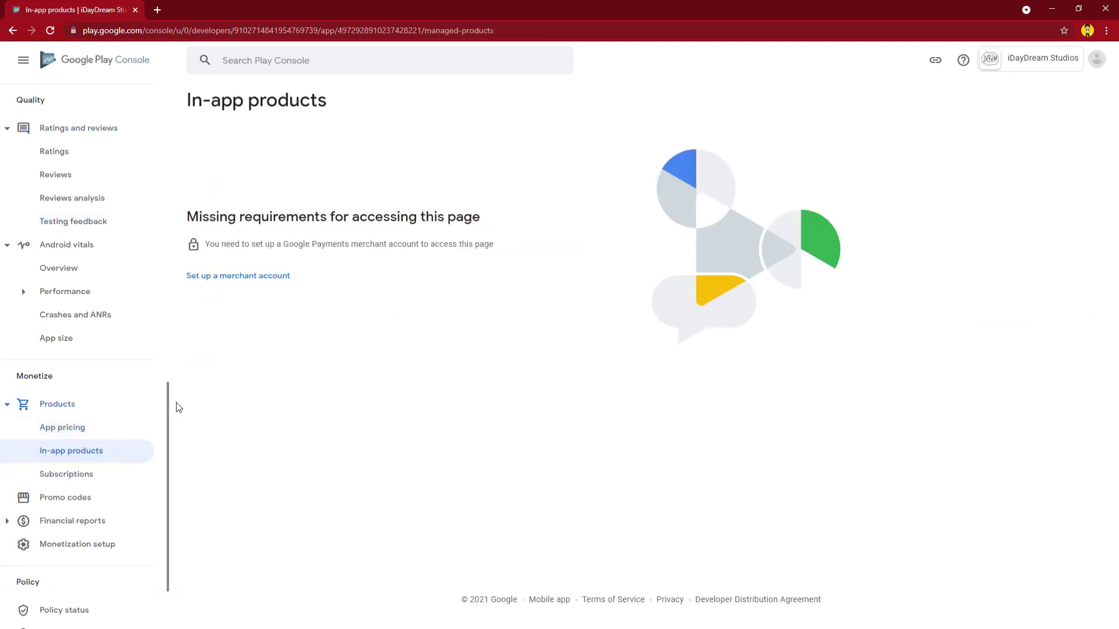
{"action": "left_click", "coordinate": [253, 281]}
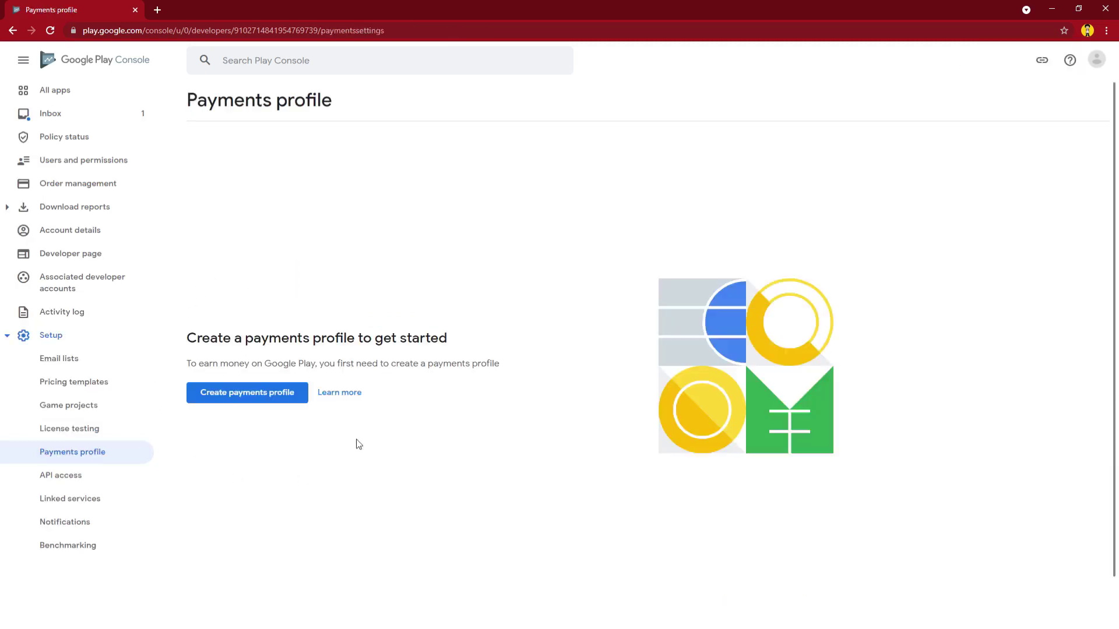
Create a business payments profile and scroll through its profile details
{"action": "left_click", "coordinate": [259, 395]}
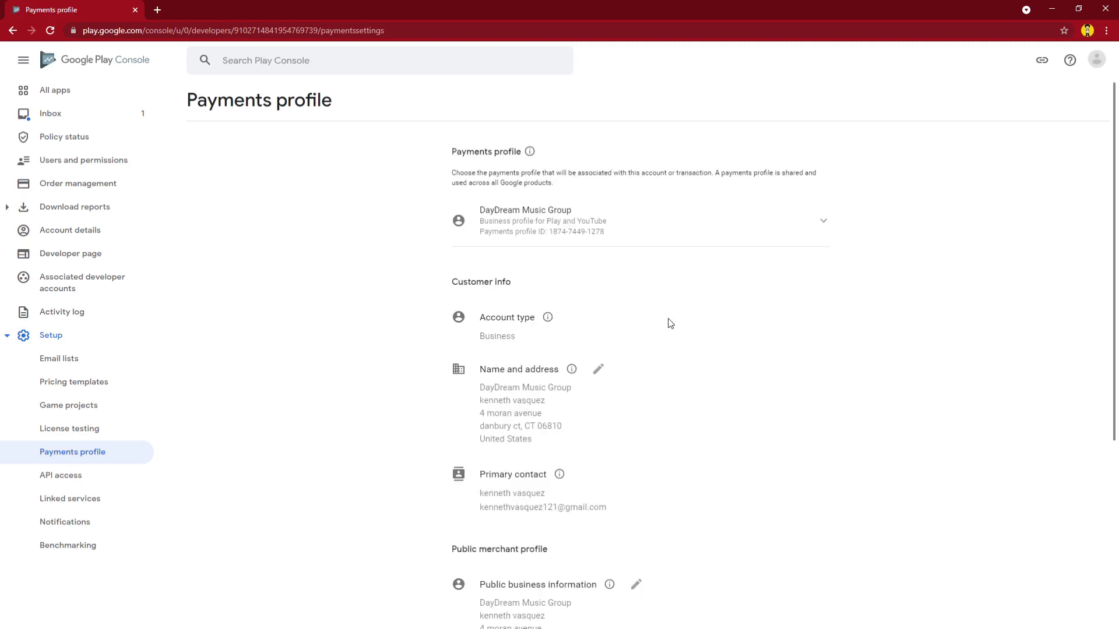
{"action": "scroll", "coordinate": [671, 324], "scroll_direction": "down", "scroll_amount": 5}
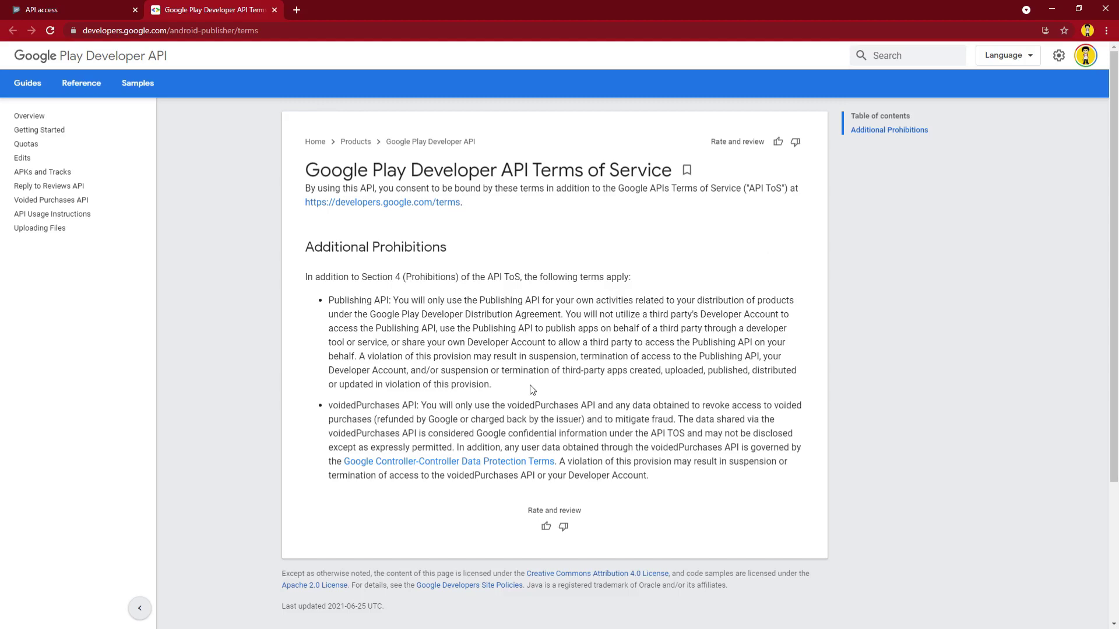
{"action": "scroll", "coordinate": [532, 390], "scroll_direction": "down", "scroll_amount": 3}
{"action": "scroll", "coordinate": [641, 418], "scroll_direction": "up", "scroll_amount": 3}
Close the API terms tab and agreement dialog, collapse Setup, and return to All apps
{"action": "left_click", "coordinate": [275, 9]}
{"action": "left_click", "coordinate": [718, 285]}
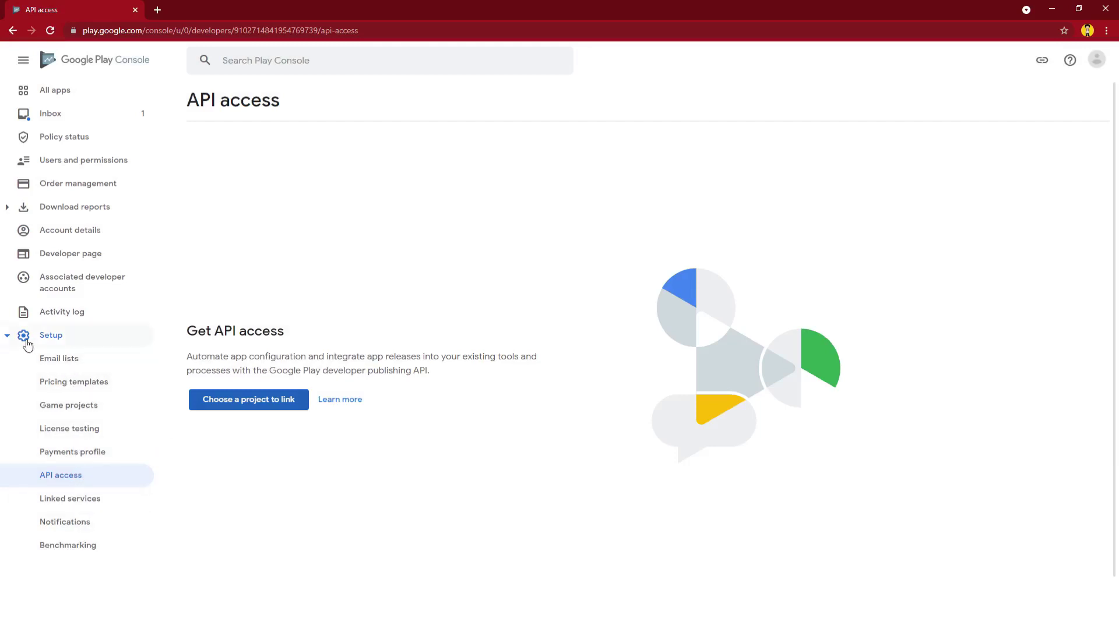
{"action": "left_click", "coordinate": [7, 336]}
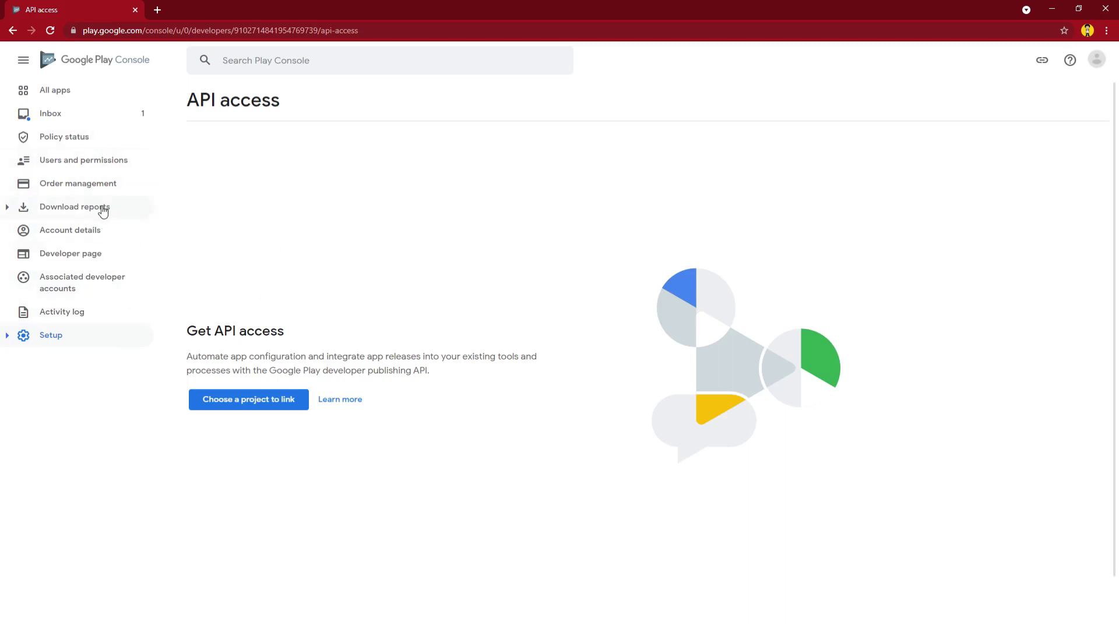
{"action": "left_click", "coordinate": [92, 100]}
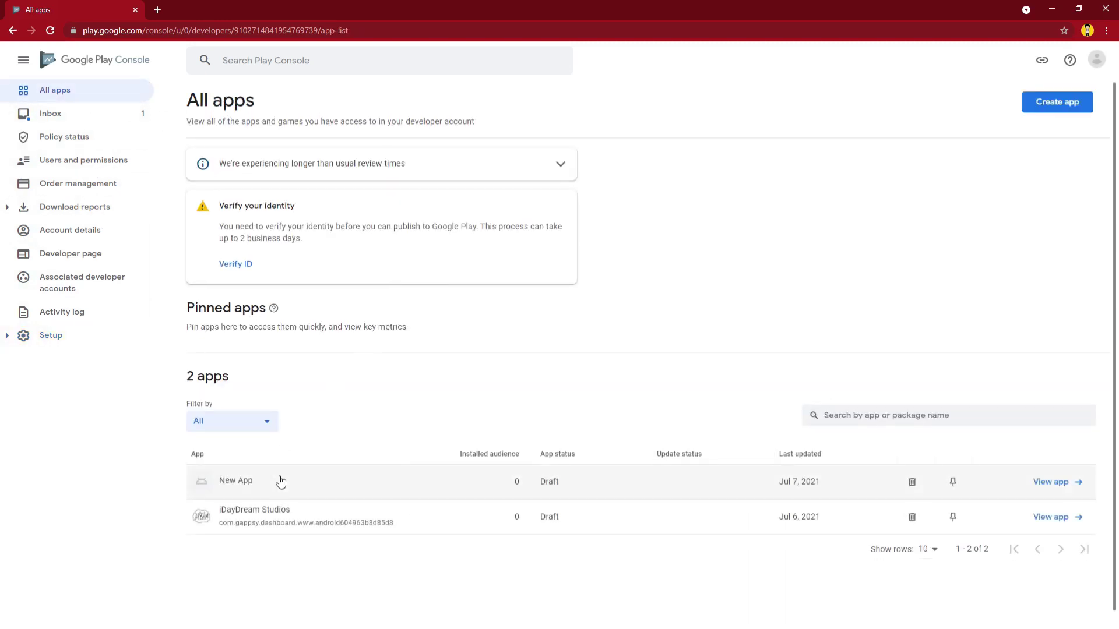